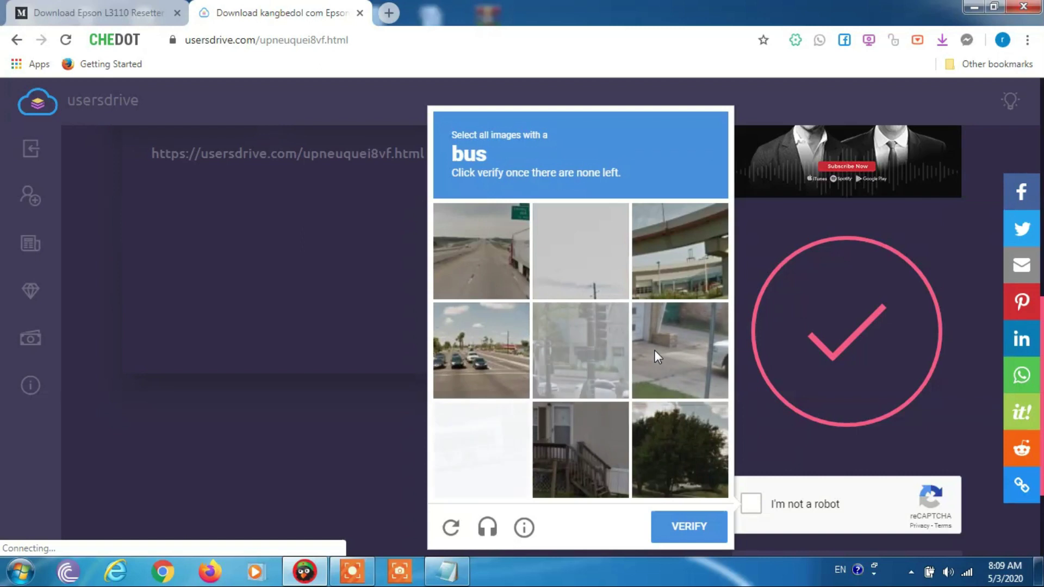
Select the bus tile, verify the reCAPTCHA, and scroll down to the download-link button
{"action": "left_click", "coordinate": [470, 432]}
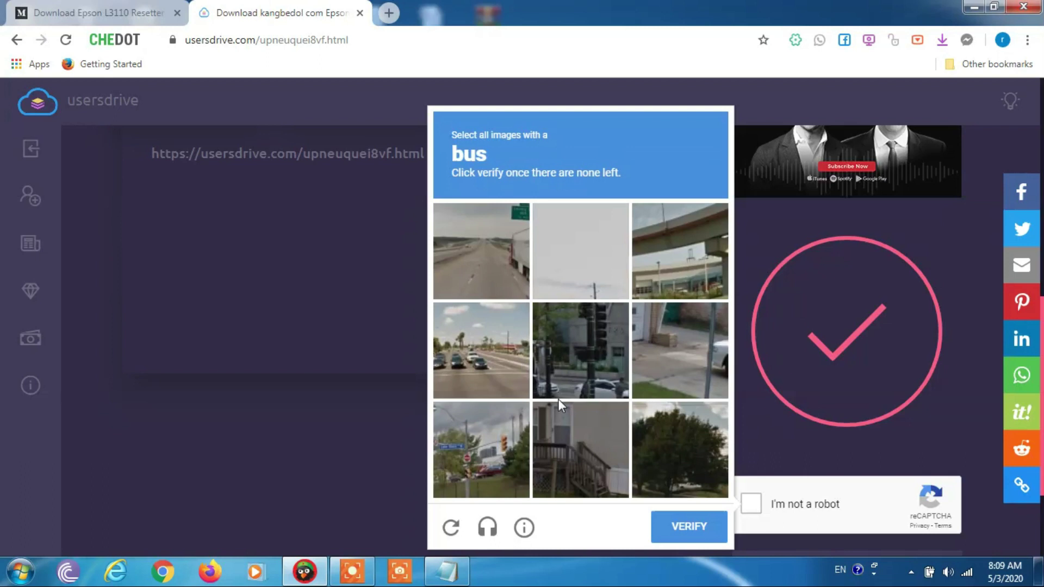
{"action": "left_click", "coordinate": [691, 537]}
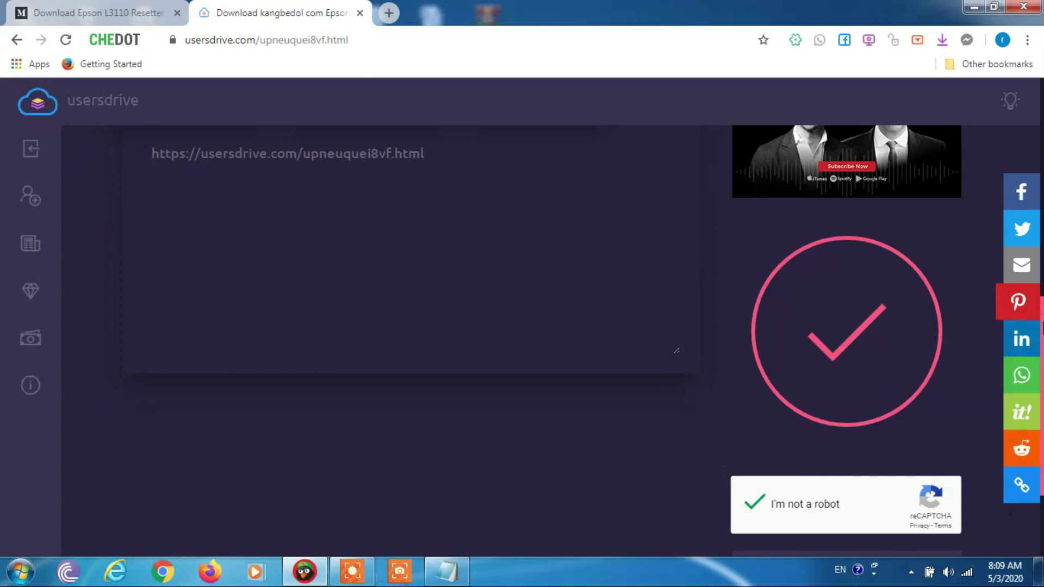
{"action": "left_click_drag", "start_coordinate": [1039, 324], "coordinate": [1040, 389]}
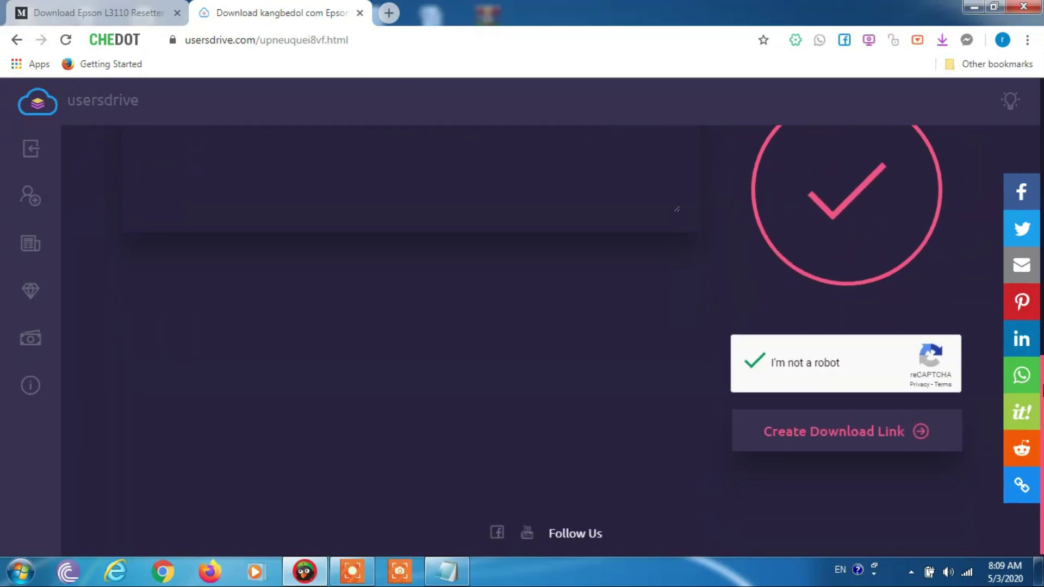
Create the download link, download Epson L3110 Resetter.rar (5.28 MB), and show it in Desktop
{"action": "left_click", "coordinate": [815, 439]}
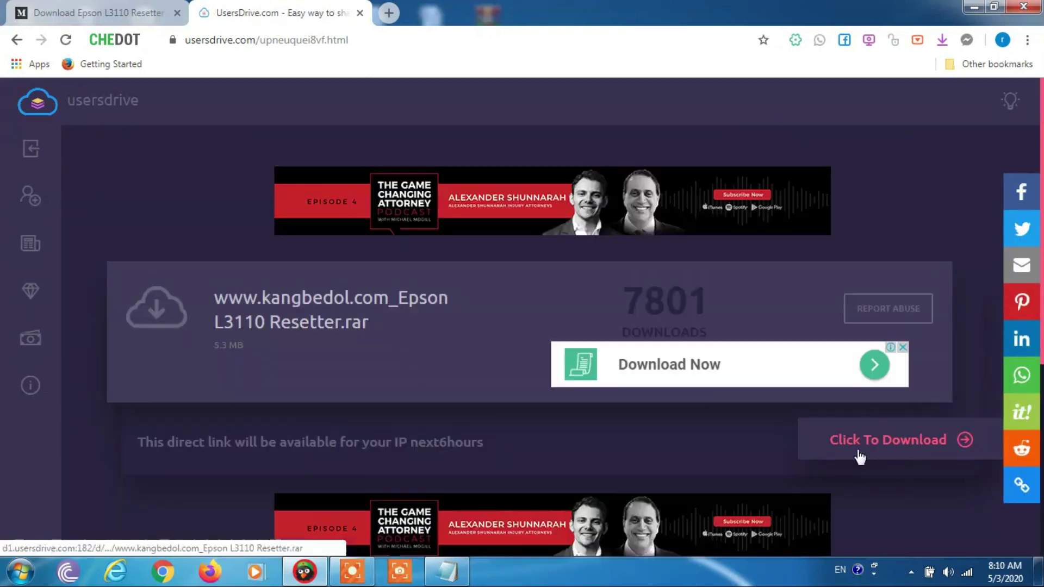
{"action": "left_click", "coordinate": [883, 448]}
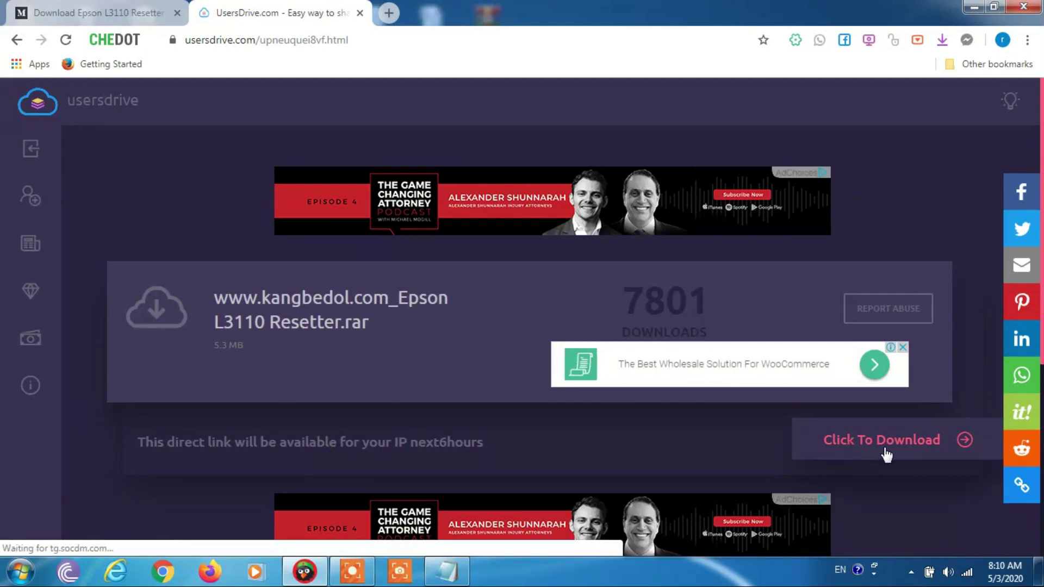
{"action": "left_click", "coordinate": [886, 454]}
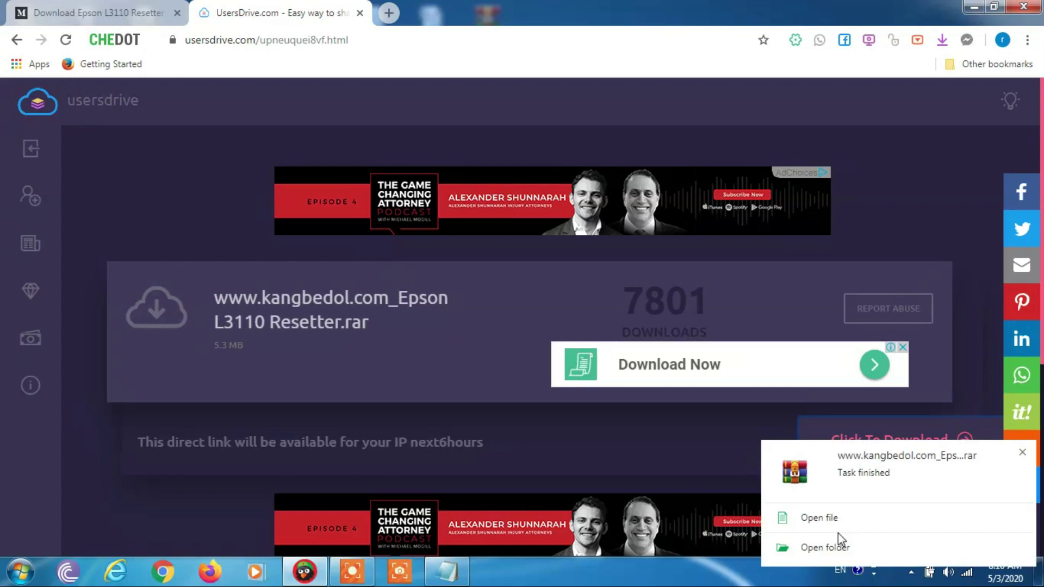
{"action": "left_click", "coordinate": [819, 549]}
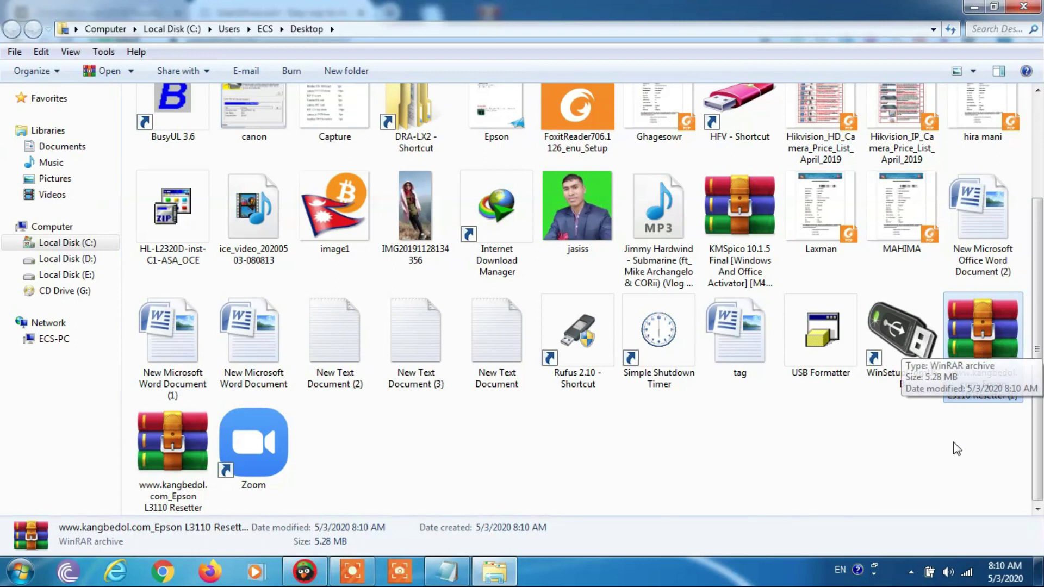
Copy the website part of the archive's name to use as the password, leaving the name unchanged
{"action": "right_click", "coordinate": [990, 370]}
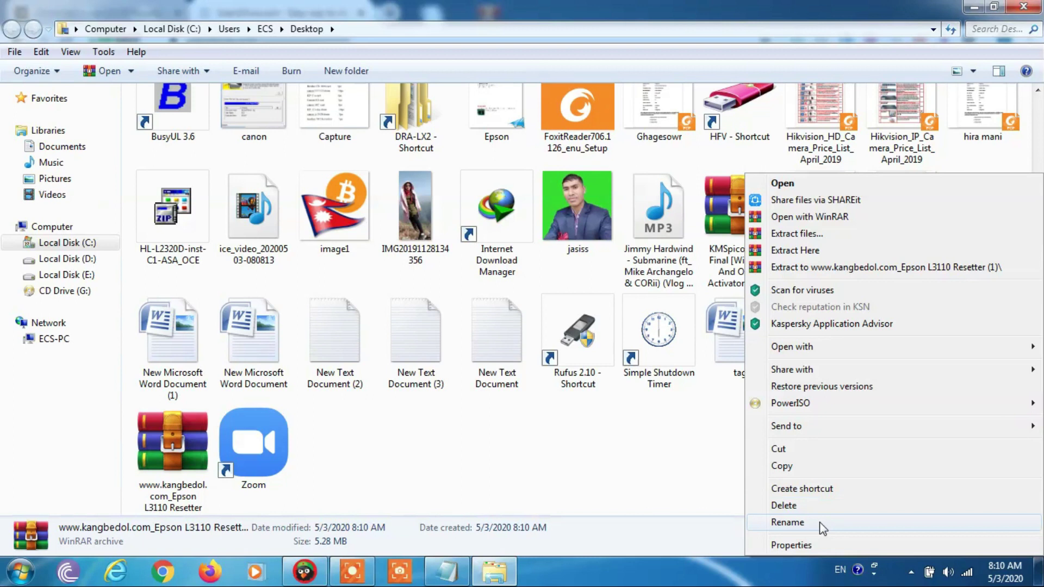
{"action": "left_click", "coordinate": [819, 522]}
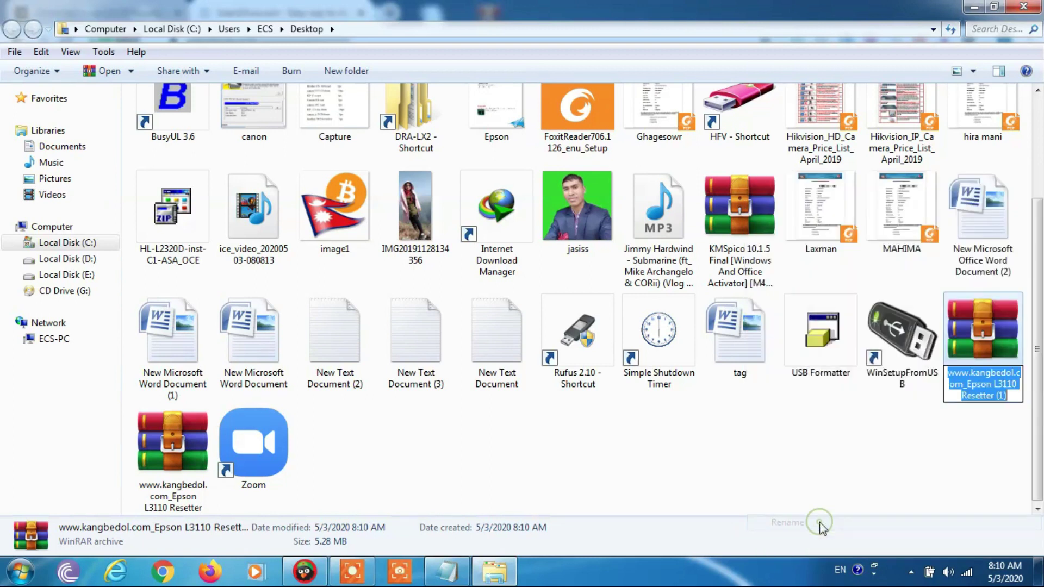
{"action": "left_click", "coordinate": [966, 384]}
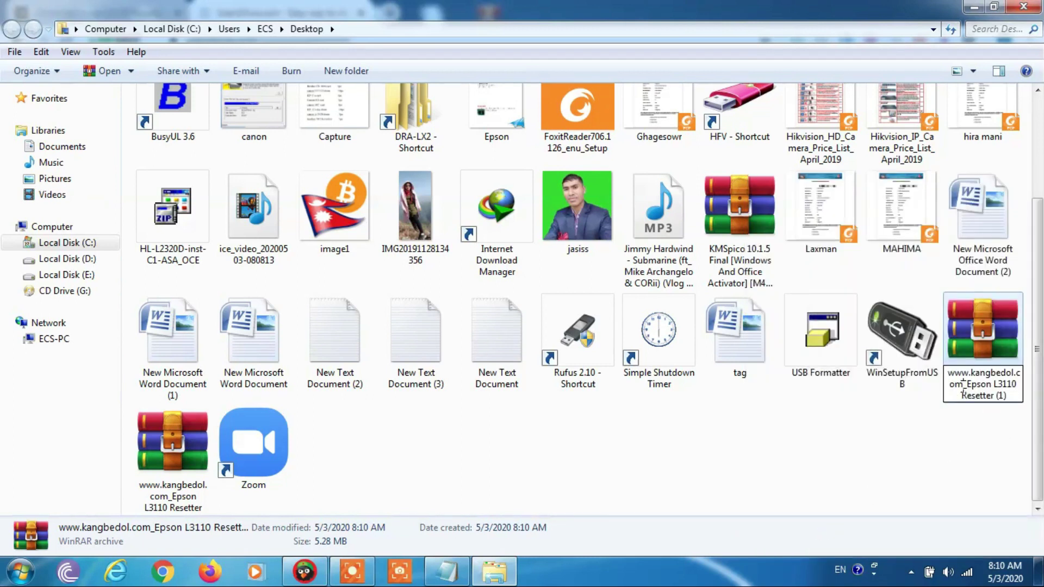
{"action": "left_click_drag", "start_coordinate": [961, 385], "coordinate": [949, 374]}
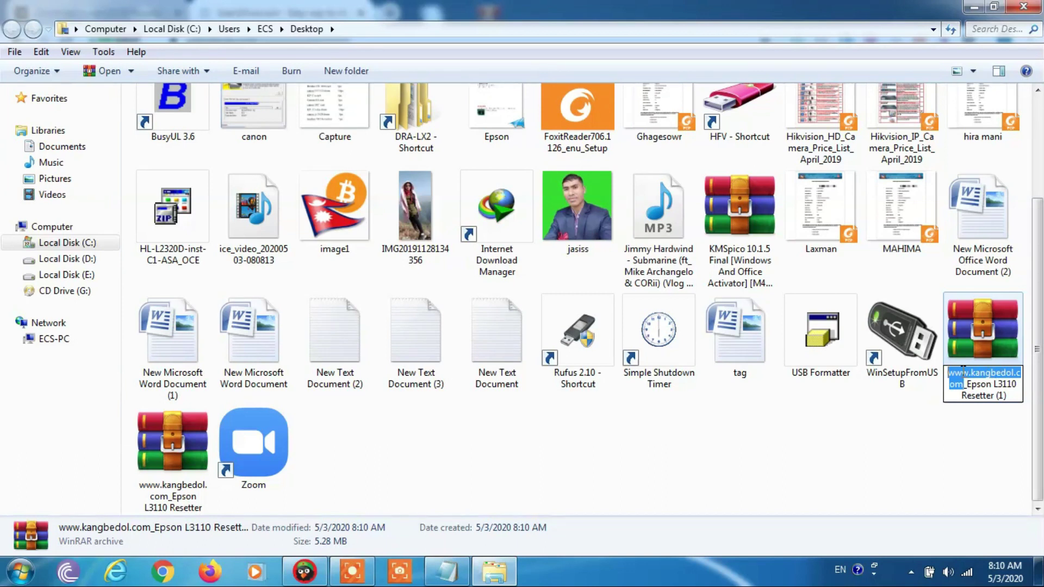
{"action": "right_click", "coordinate": [961, 369]}
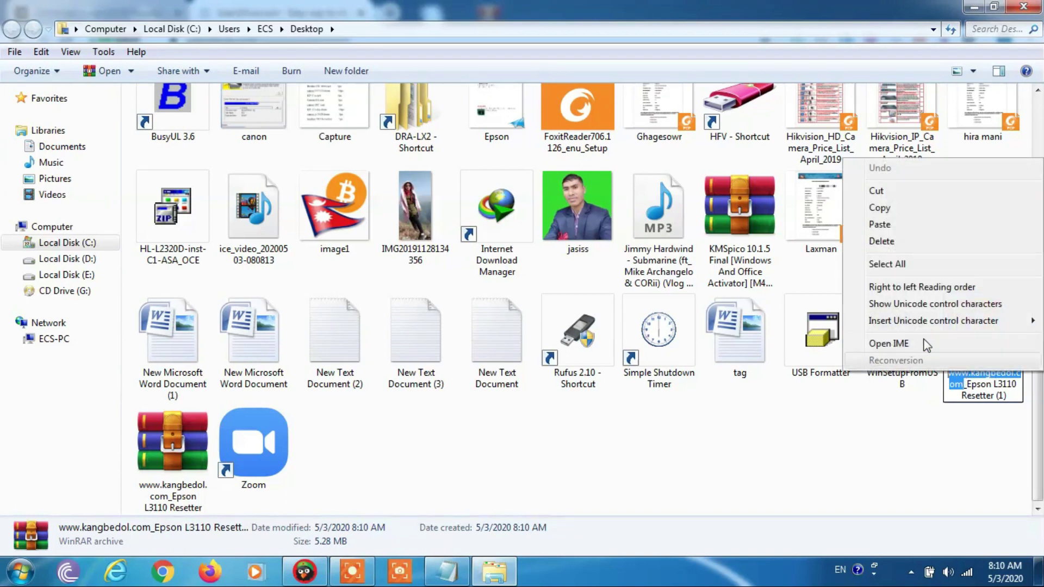
{"action": "left_click", "coordinate": [882, 213]}
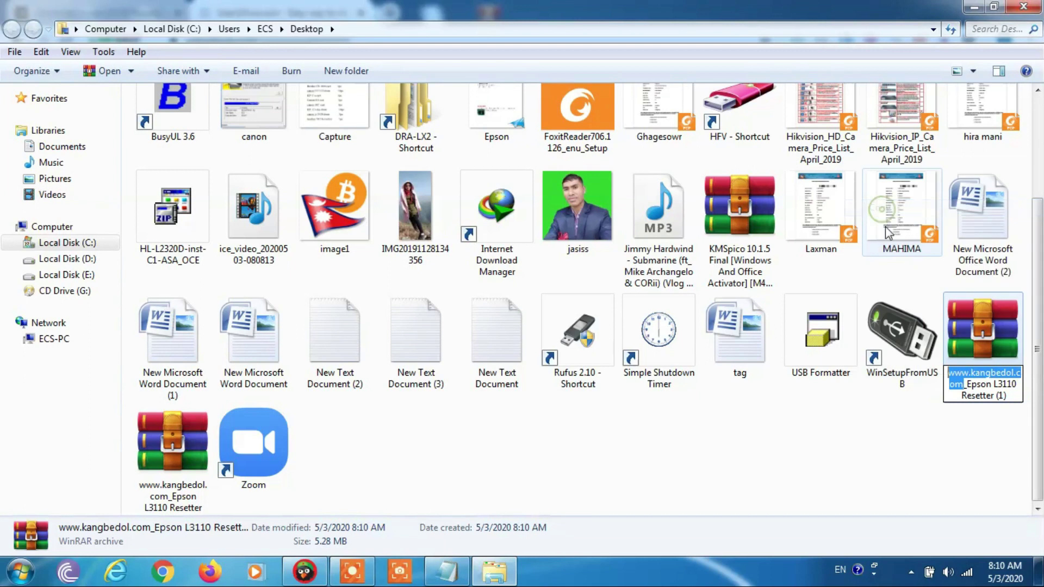
{"action": "left_click", "coordinate": [953, 459]}
Extract the archive to its own folder, pasting the copied password when prompted
{"action": "right_click", "coordinate": [974, 352]}
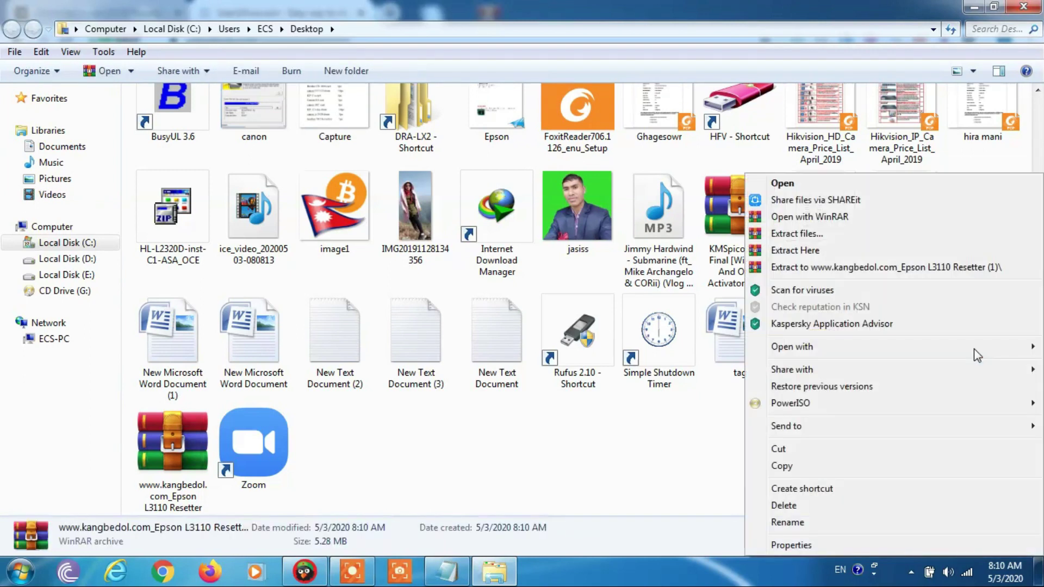
{"action": "left_click", "coordinate": [835, 269]}
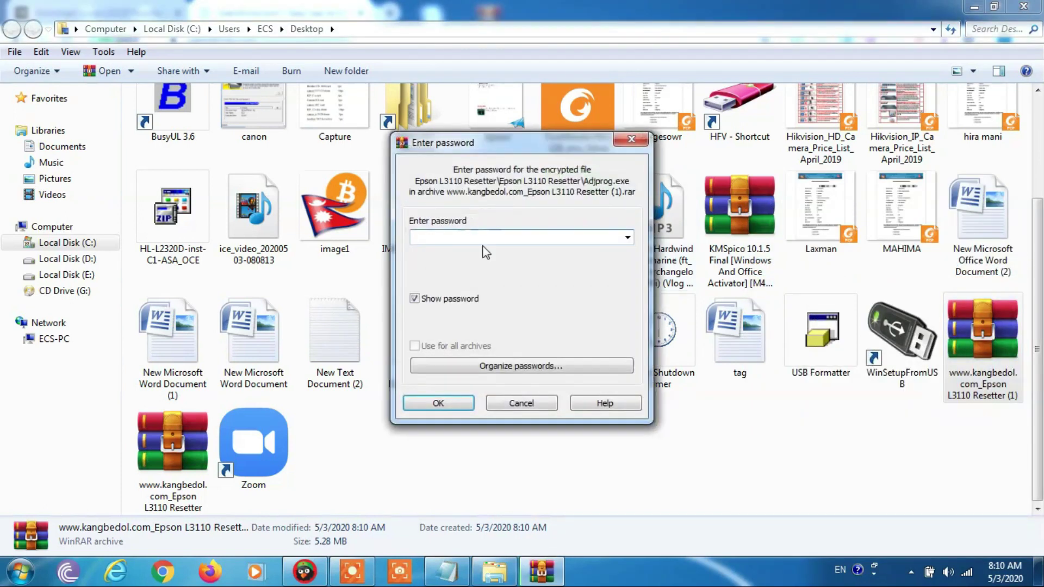
{"action": "right_click", "coordinate": [478, 236]}
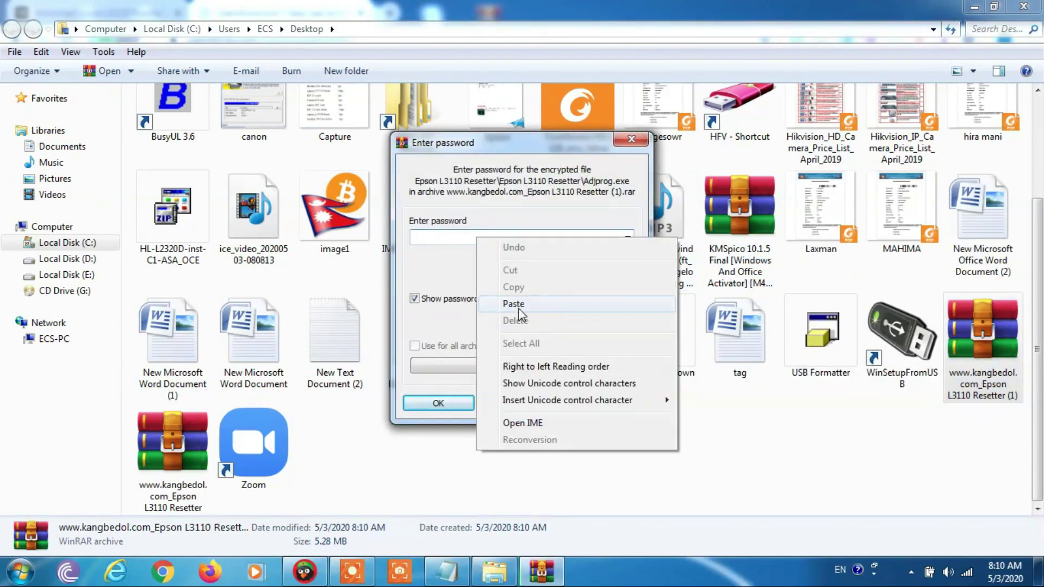
{"action": "left_click", "coordinate": [518, 307]}
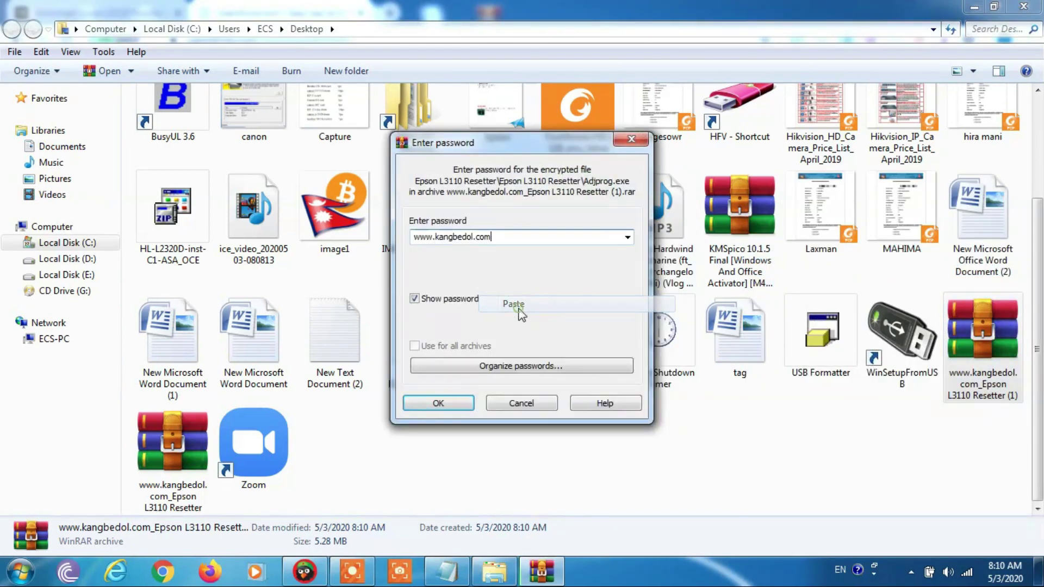
{"action": "left_click", "coordinate": [438, 403]}
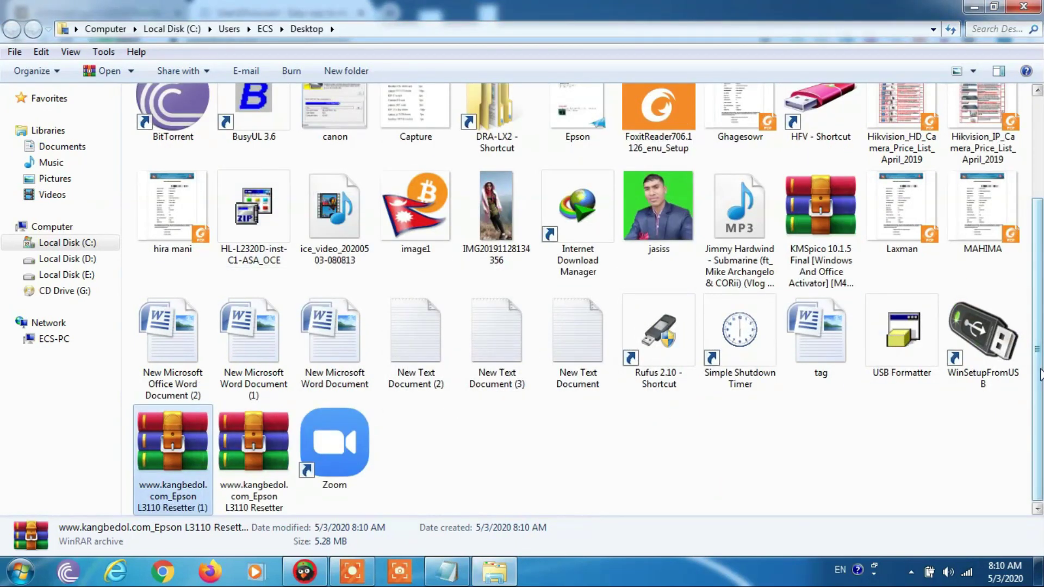
{"action": "scroll", "coordinate": [1039, 375], "scroll_direction": "up", "scroll_amount": 5}
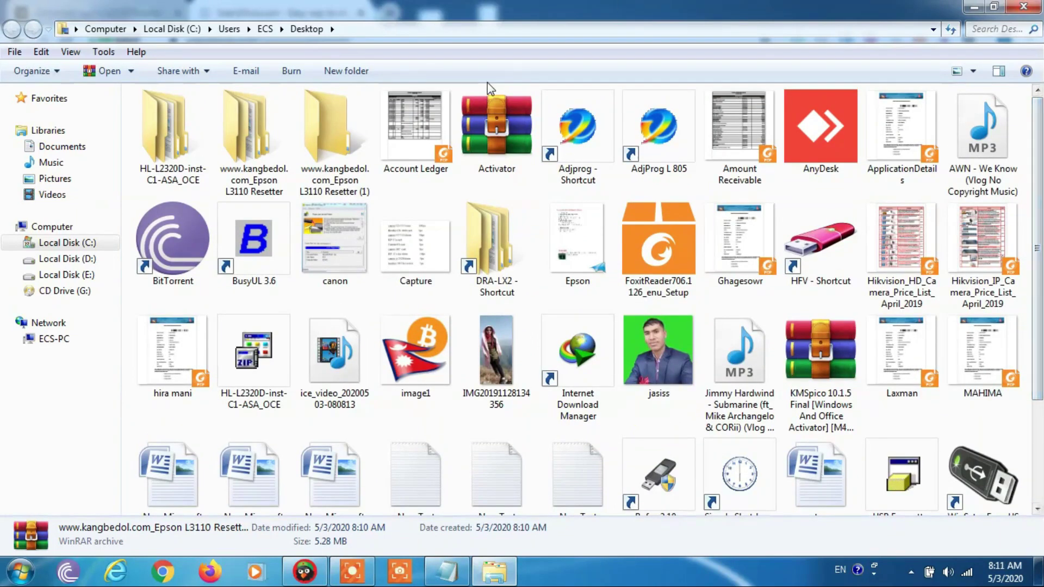
Open the extracted folder down through the nested Epson L3110 Resetter folders
{"action": "double_click", "coordinate": [339, 123]}
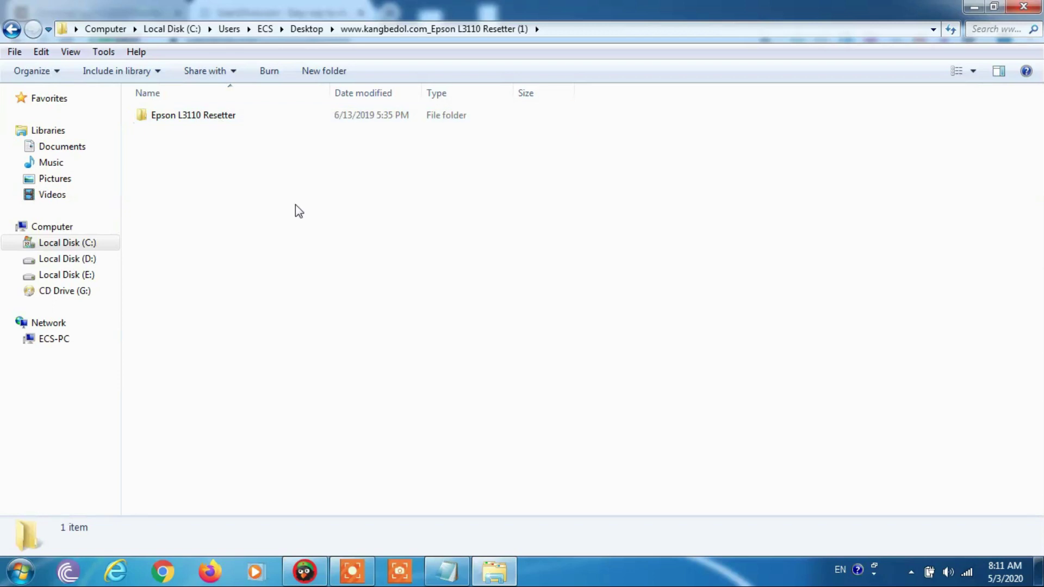
{"action": "double_click", "coordinate": [231, 119]}
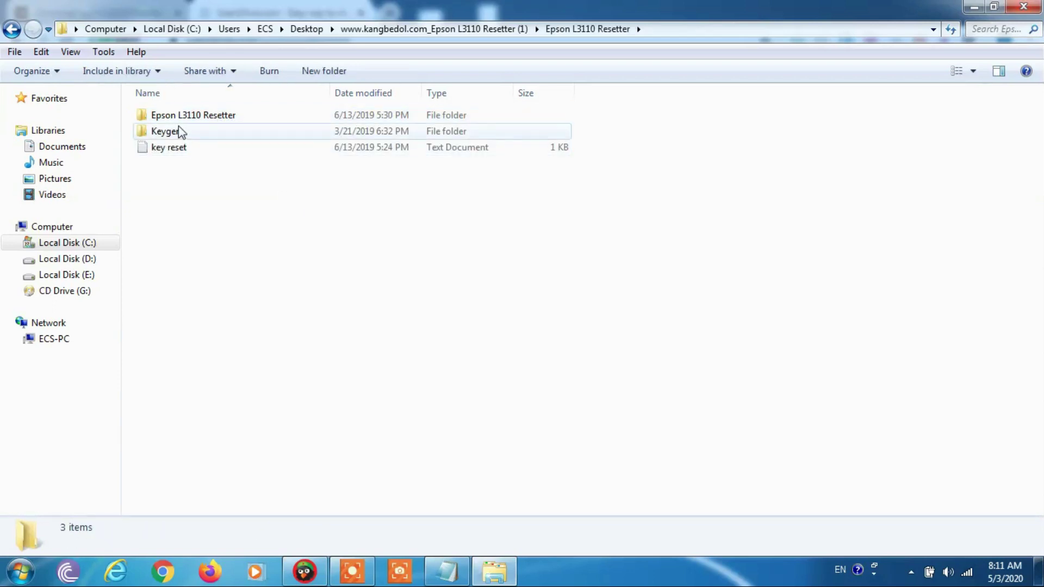
{"action": "double_click", "coordinate": [191, 114]}
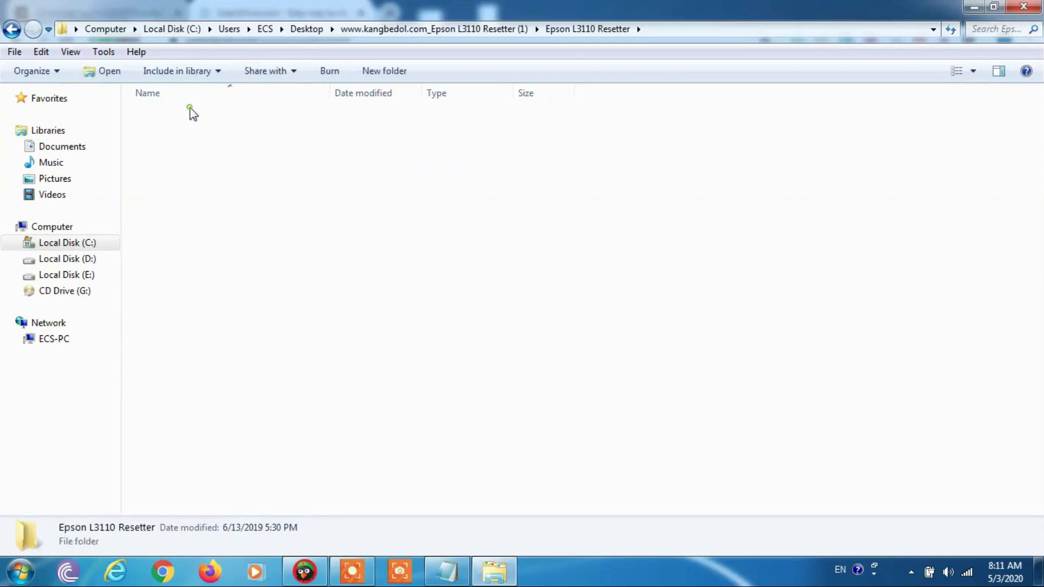
Try running Adjprog, dismiss its missing license key warnings, and return to the parent folder
{"action": "left_click", "coordinate": [167, 146]}
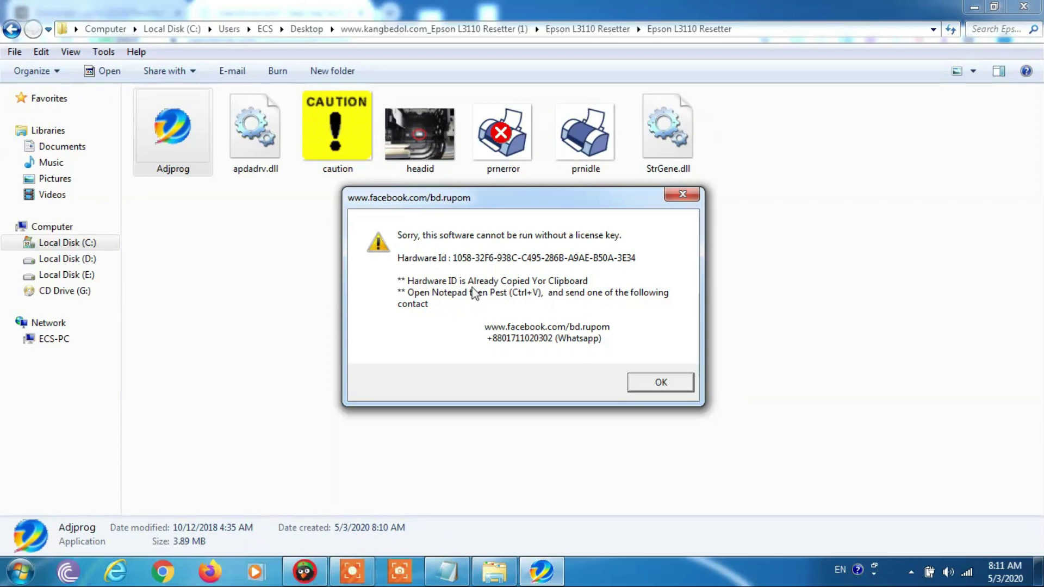
{"action": "left_click", "coordinate": [661, 383]}
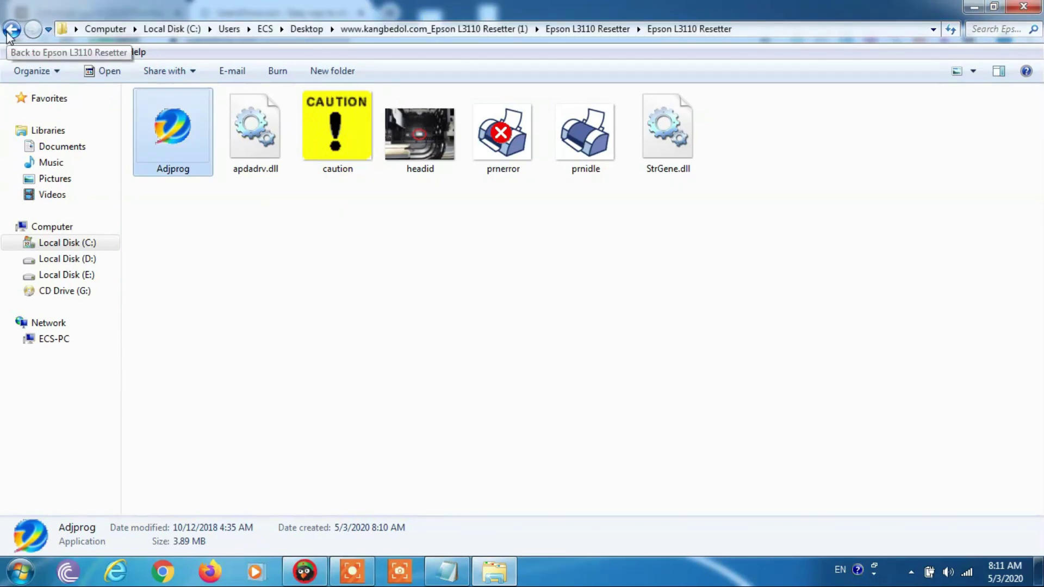
{"action": "double_click", "coordinate": [145, 155]}
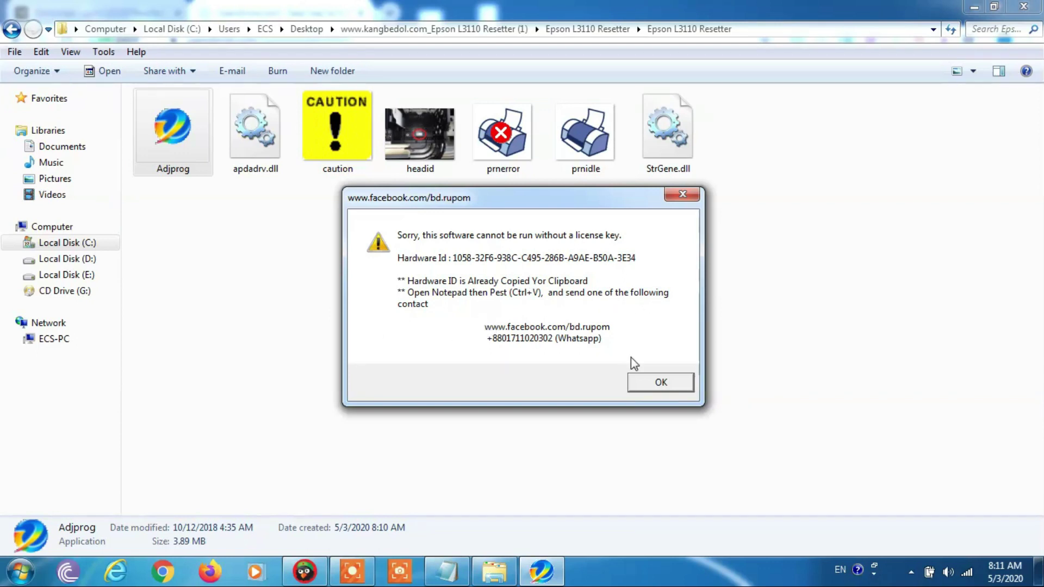
{"action": "left_click", "coordinate": [674, 387]}
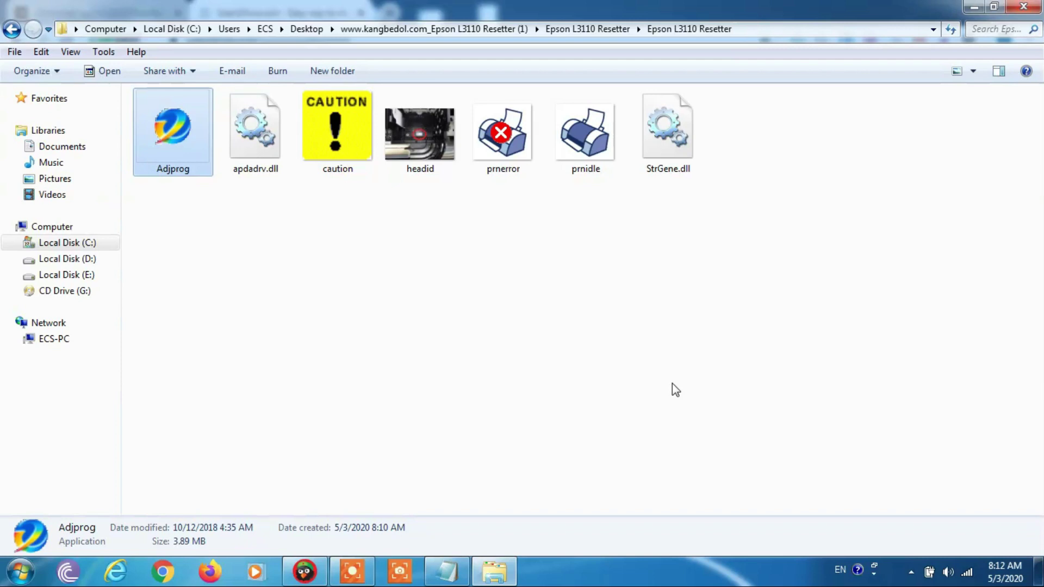
{"action": "left_click", "coordinate": [12, 30]}
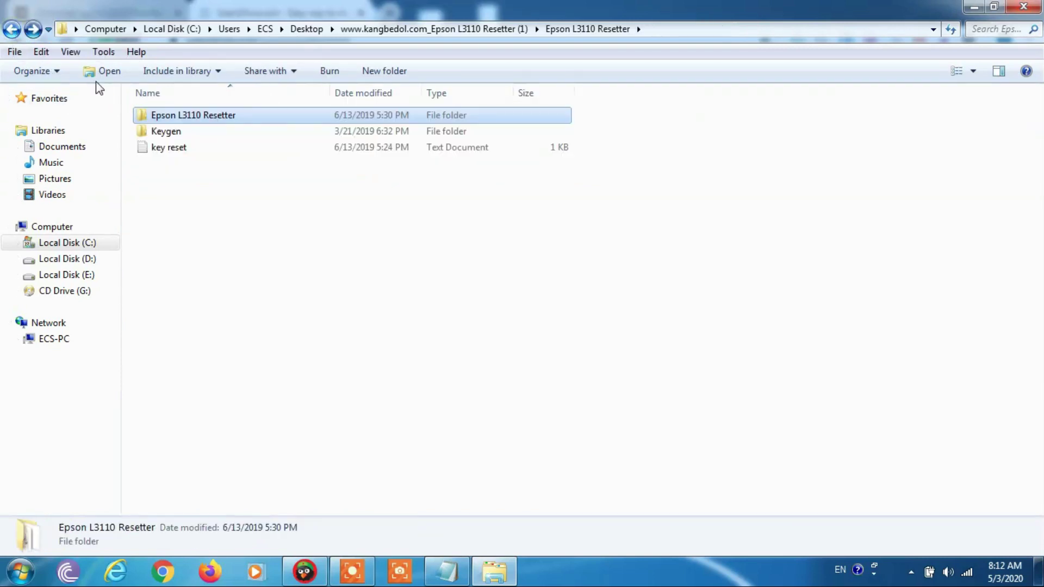
Open the key reset file in Notepad, paste the hardware ID as a third line, and minimize it
{"action": "double_click", "coordinate": [168, 147]}
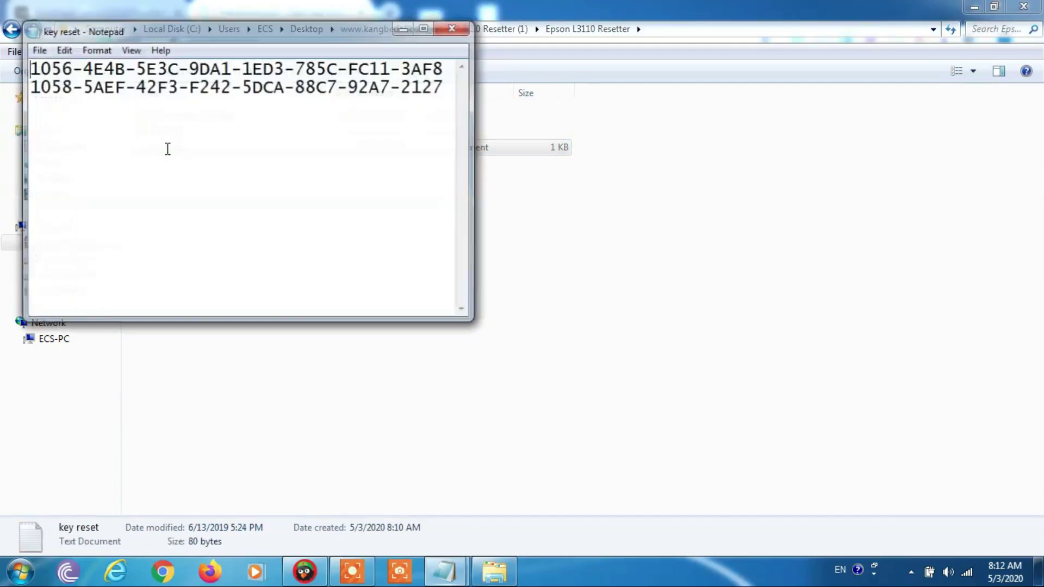
{"action": "left_click", "coordinate": [423, 29]}
{"action": "left_click", "coordinate": [530, 97]}
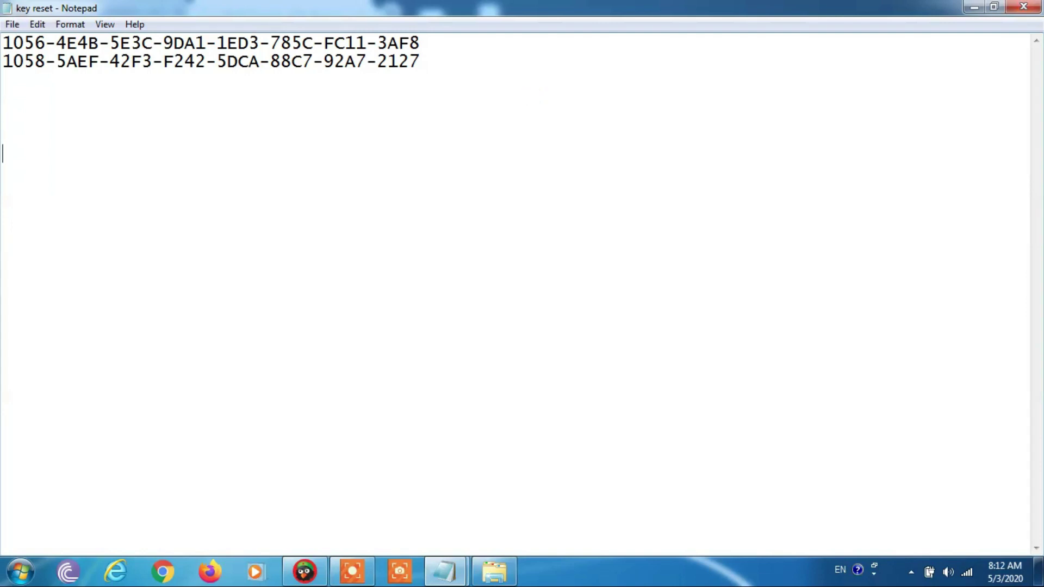
{"action": "key", "text": "ctrl+v"}
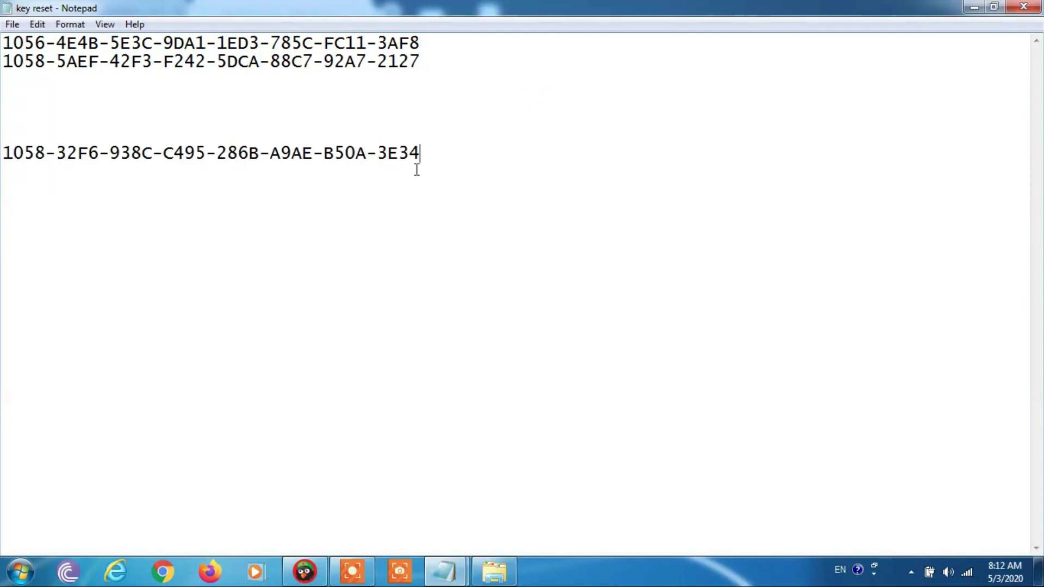
{"action": "left_click", "coordinate": [974, 7]}
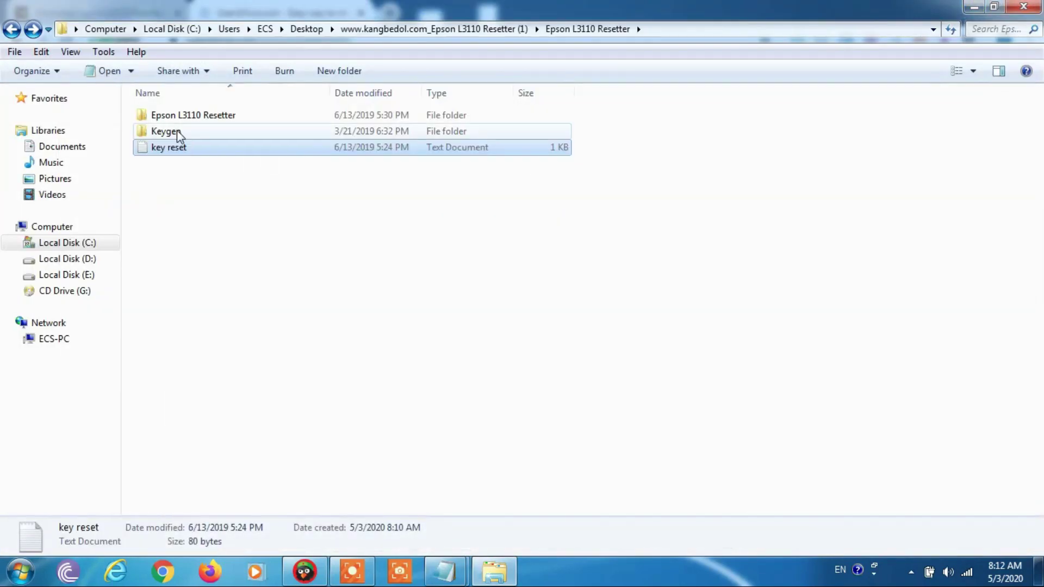
Launch WLGen_Epson L3110 from the Keygen folder and view customer zn in License Manager
{"action": "double_click", "coordinate": [175, 132]}
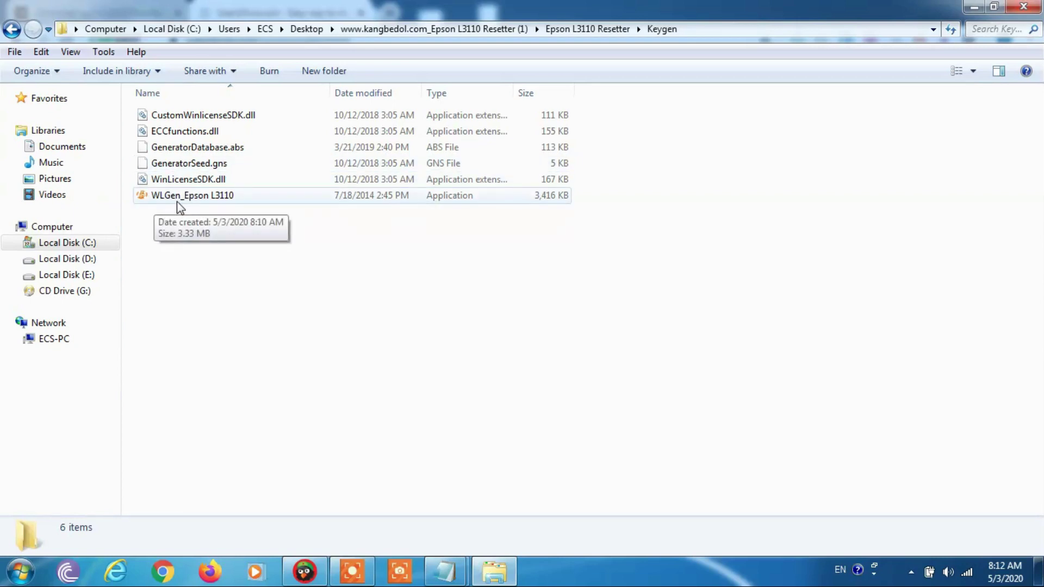
{"action": "double_click", "coordinate": [229, 200]}
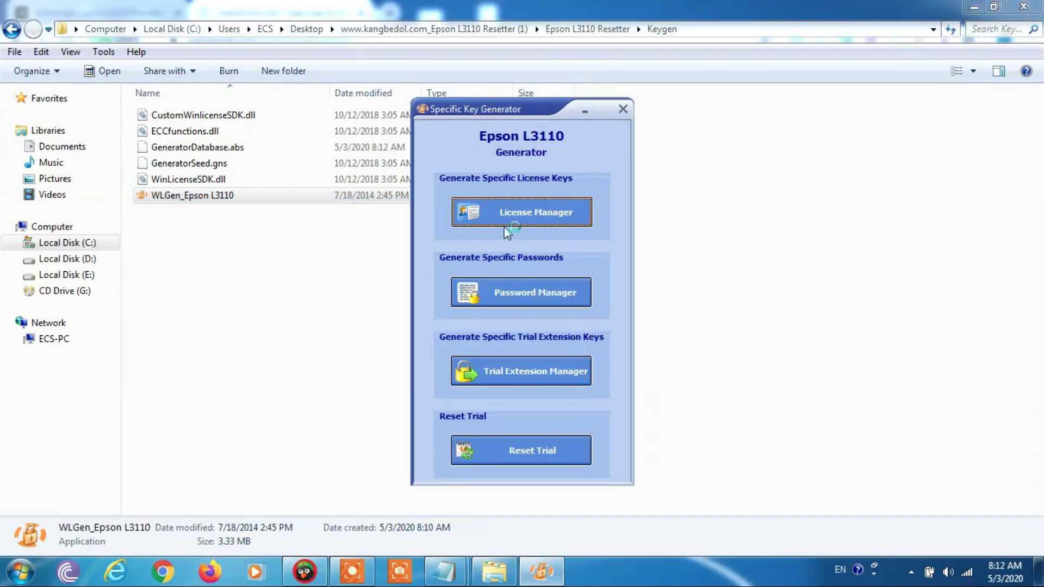
{"action": "left_click", "coordinate": [534, 222]}
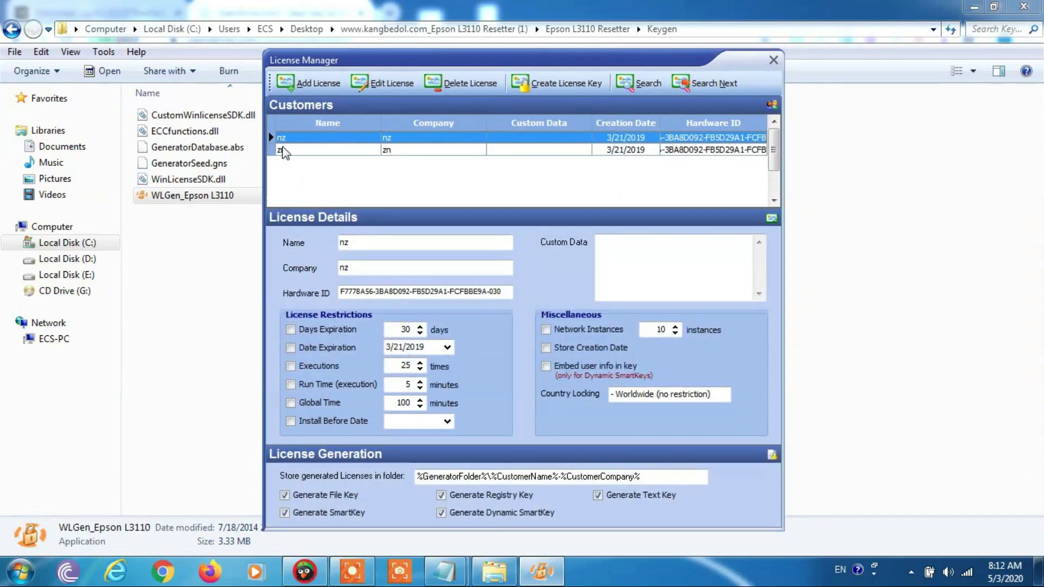
{"action": "left_click", "coordinate": [374, 150]}
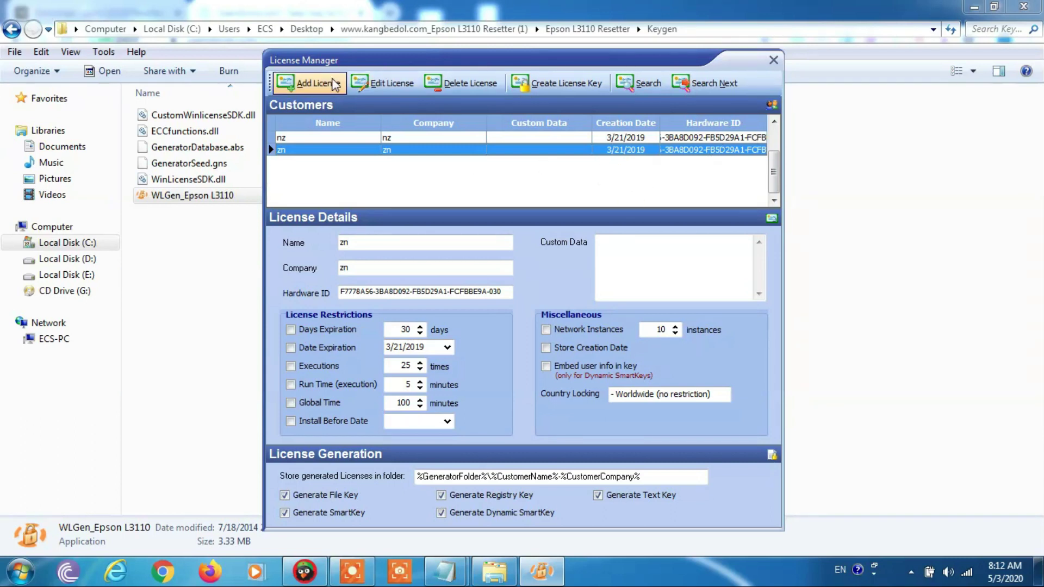
Add and save a license with the customer's name, company Technical, and the pasted hardware ID
{"action": "left_click", "coordinate": [318, 81]}
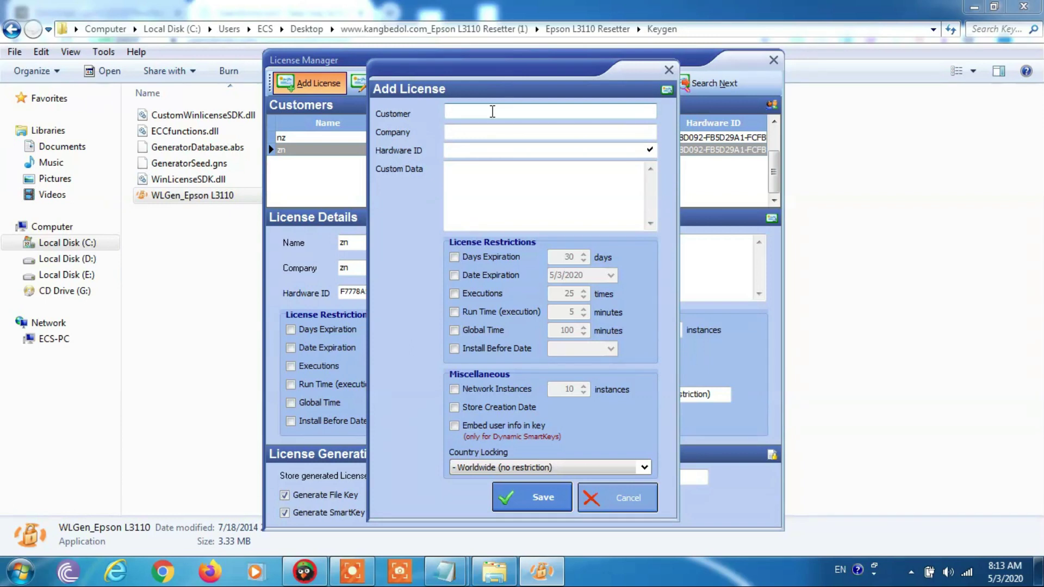
{"action": "type", "text": "Jasis"}
{"action": "left_click", "coordinate": [550, 132]}
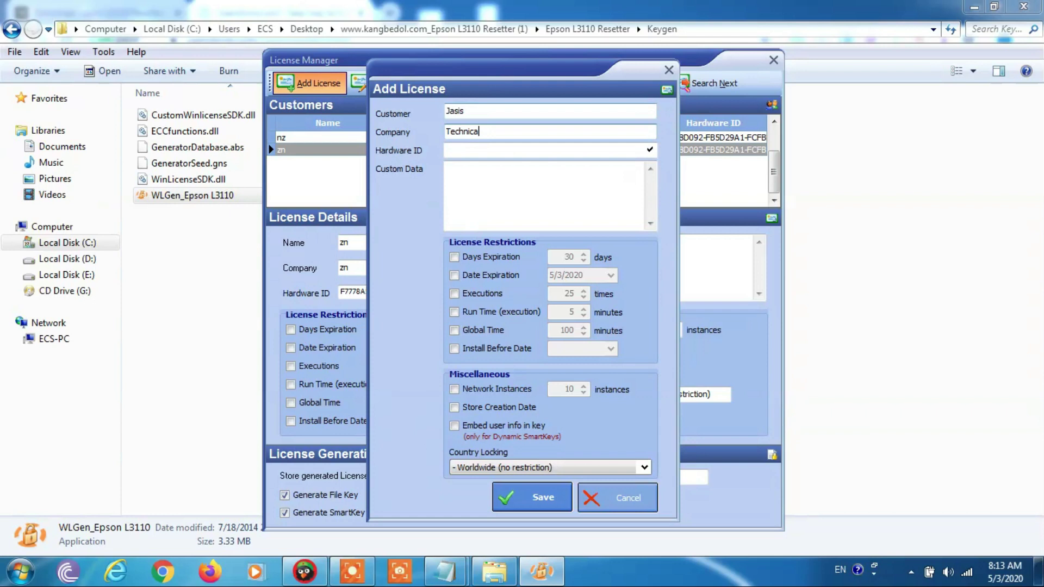
{"action": "left_click", "coordinate": [482, 152]}
{"action": "type", "text": "1058-32F6-938C-C495-286B-A9AE-B50A-3E34"}
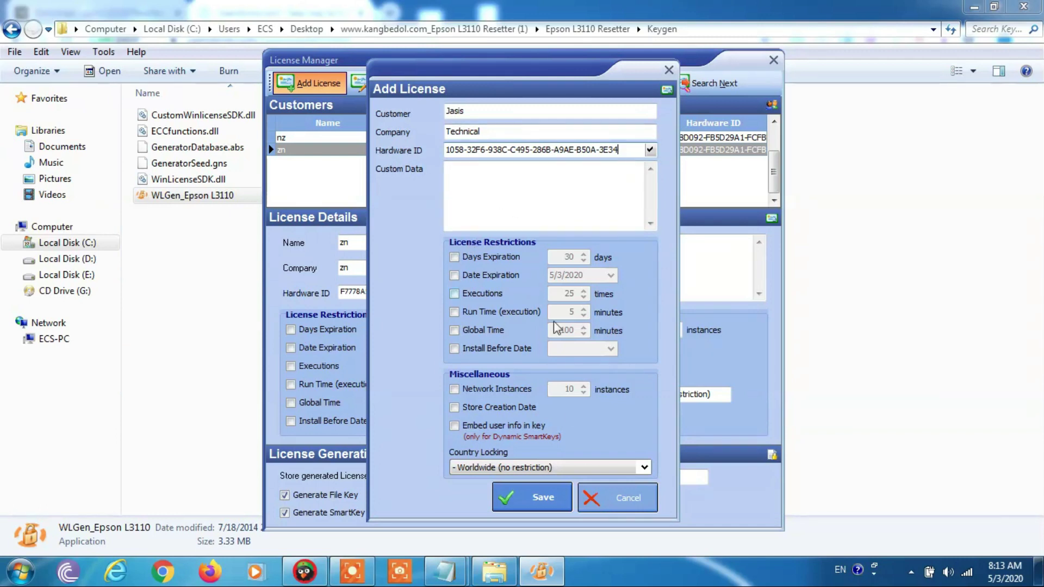
{"action": "left_click", "coordinate": [527, 496]}
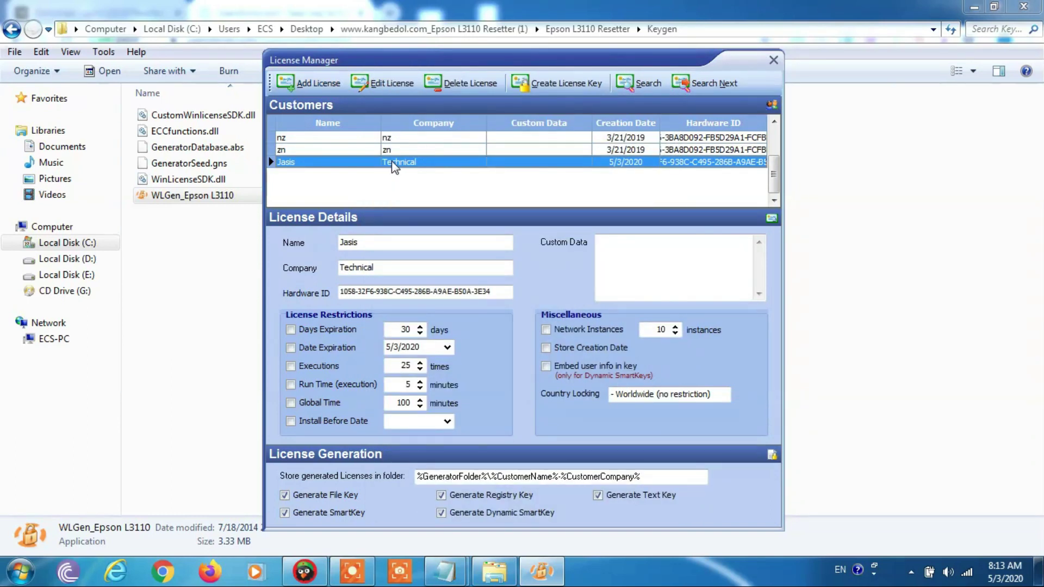
Create the new customer's license keys, acknowledge the generation message, and close License Manager
{"action": "left_click", "coordinate": [567, 87]}
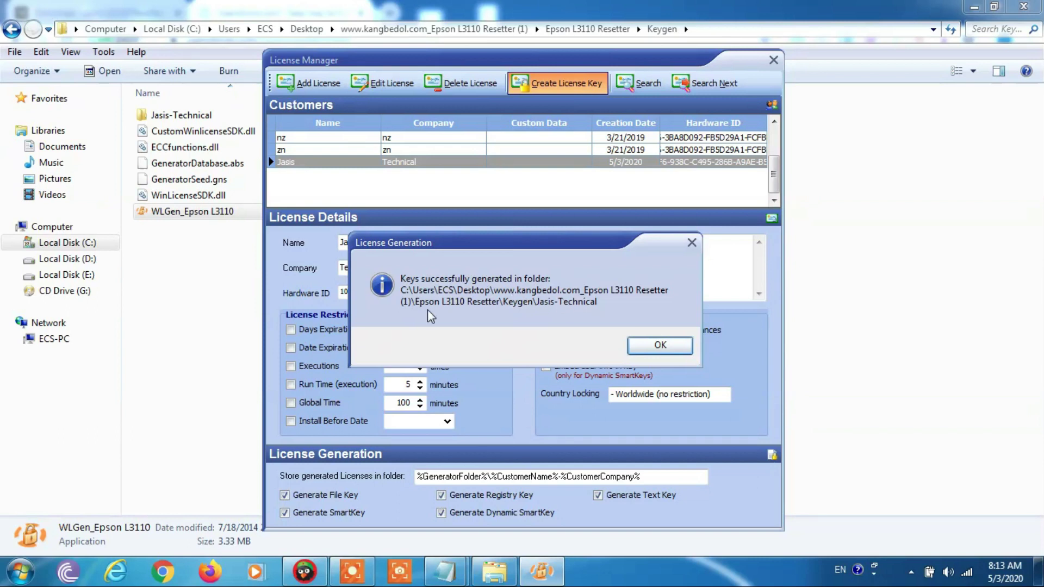
{"action": "left_click", "coordinate": [172, 116]}
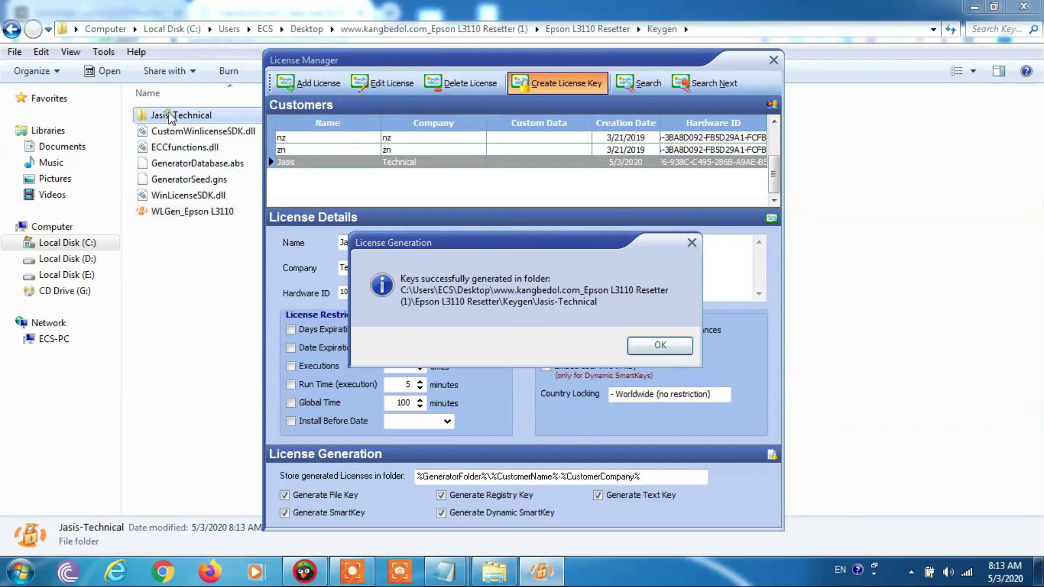
{"action": "left_click", "coordinate": [541, 576]}
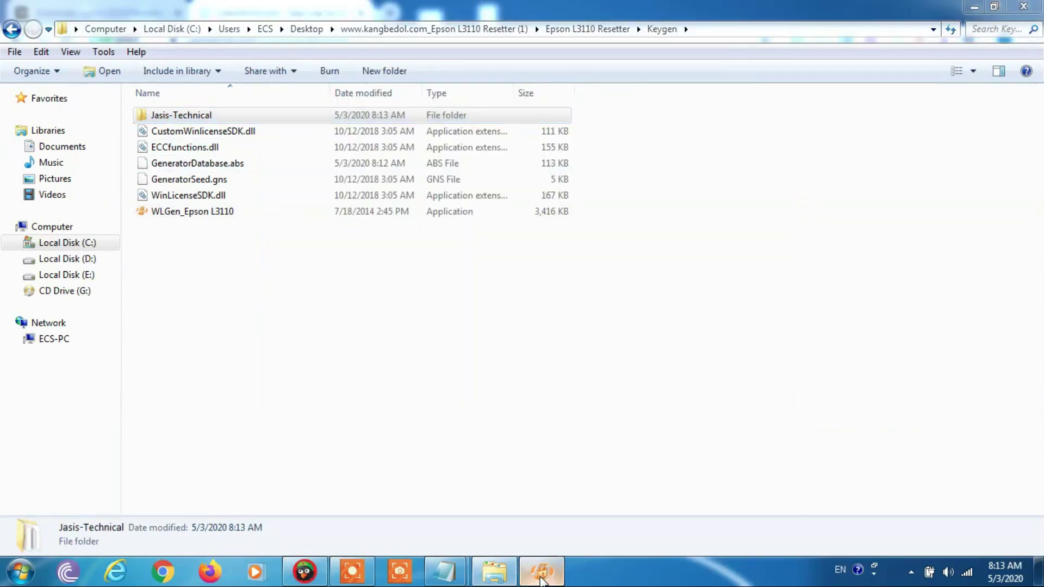
{"action": "left_click", "coordinate": [665, 349]}
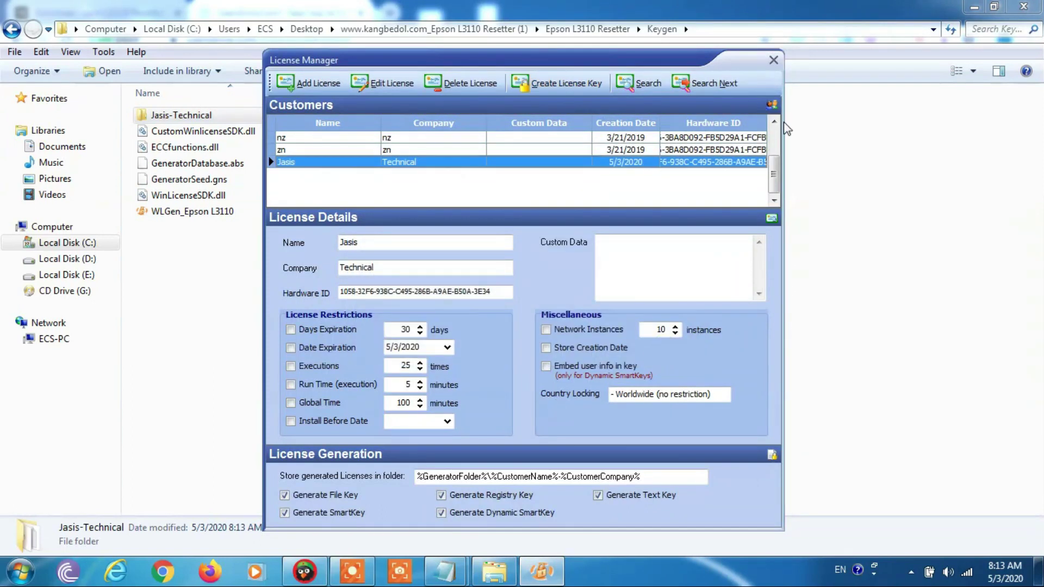
{"action": "left_click", "coordinate": [773, 60]}
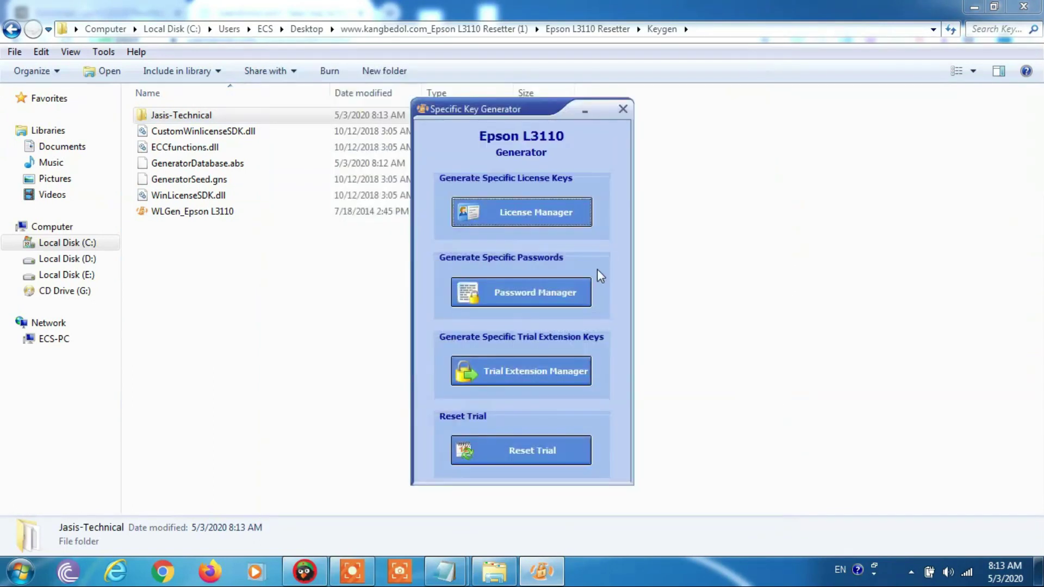
Close the key generator and select the five generated key files in the new customer's folder
{"action": "left_click", "coordinate": [623, 109]}
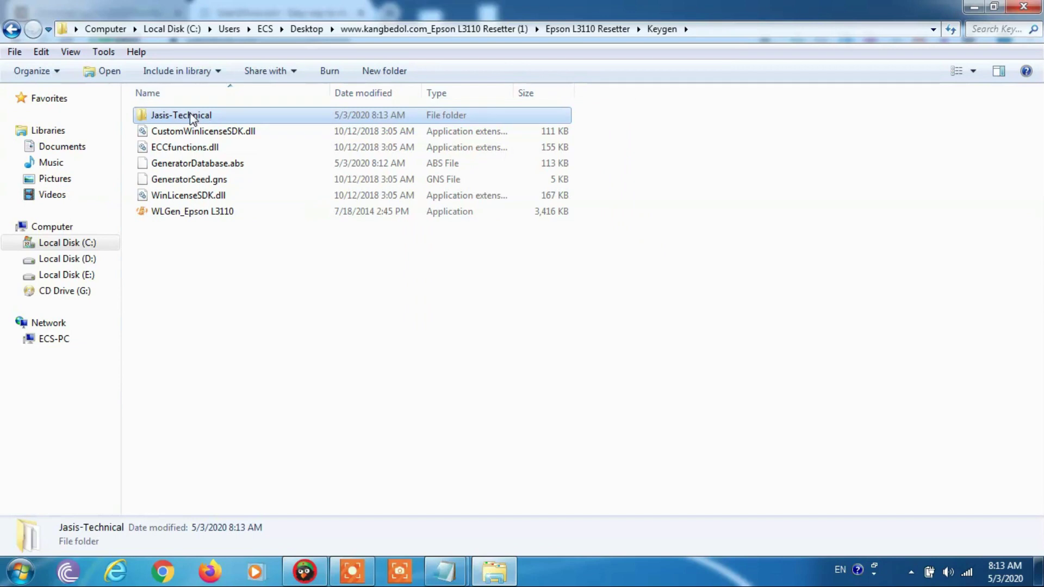
{"action": "double_click", "coordinate": [190, 115]}
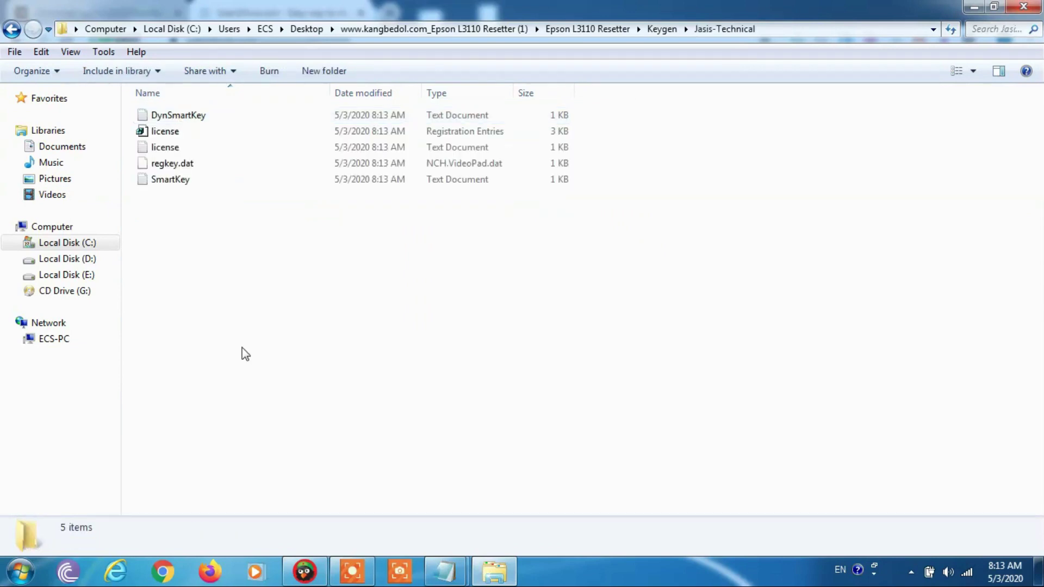
{"action": "left_click_drag", "start_coordinate": [190, 279], "coordinate": [165, 41]}
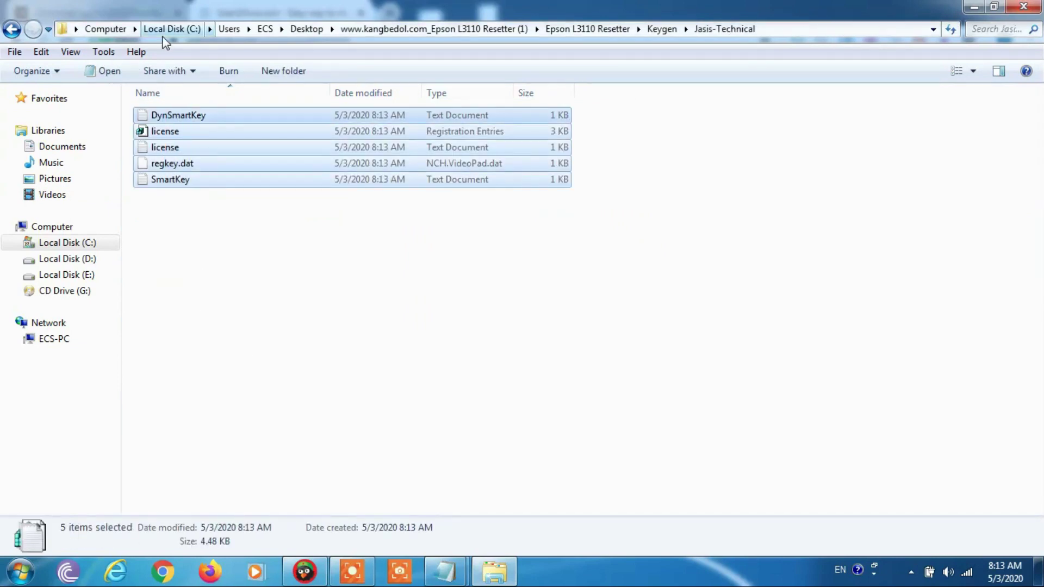
Paste the five key files into the inner Epson L3110 Resetter folder beside Adjprog
{"action": "left_click", "coordinate": [11, 29]}
{"action": "left_click", "coordinate": [11, 29]}
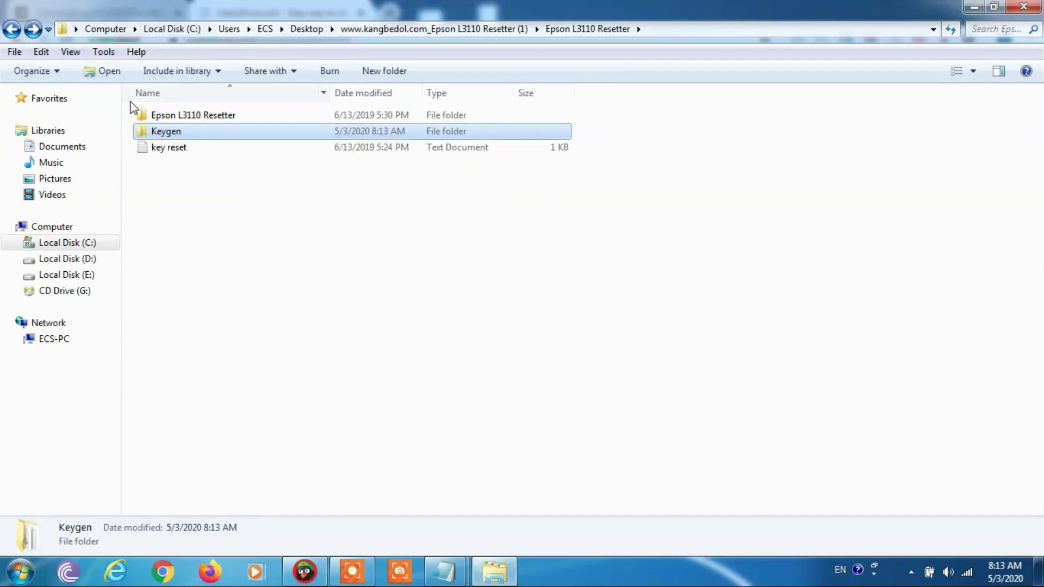
{"action": "left_click", "coordinate": [196, 117]}
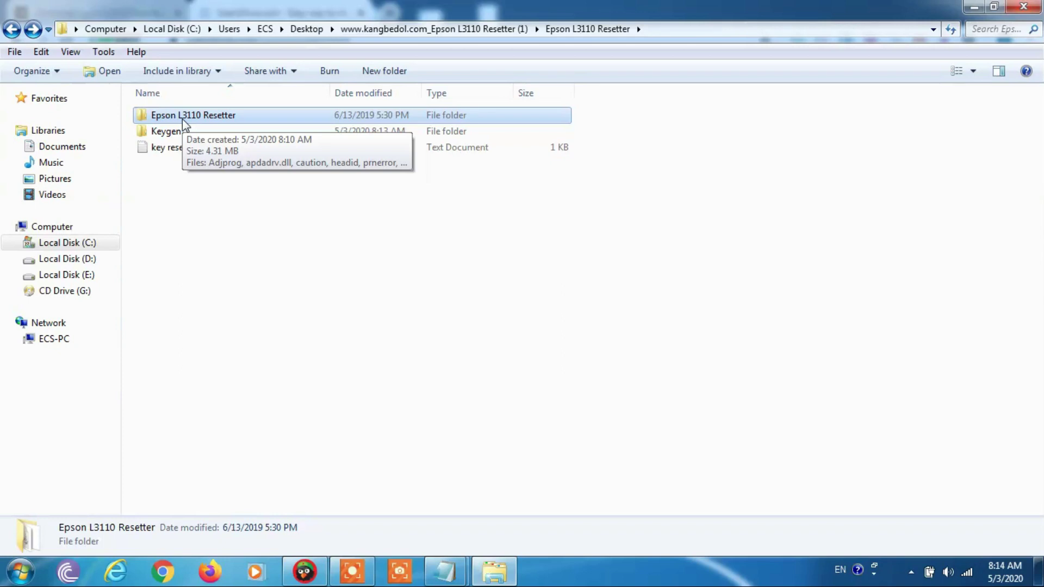
{"action": "left_click", "coordinate": [182, 117]}
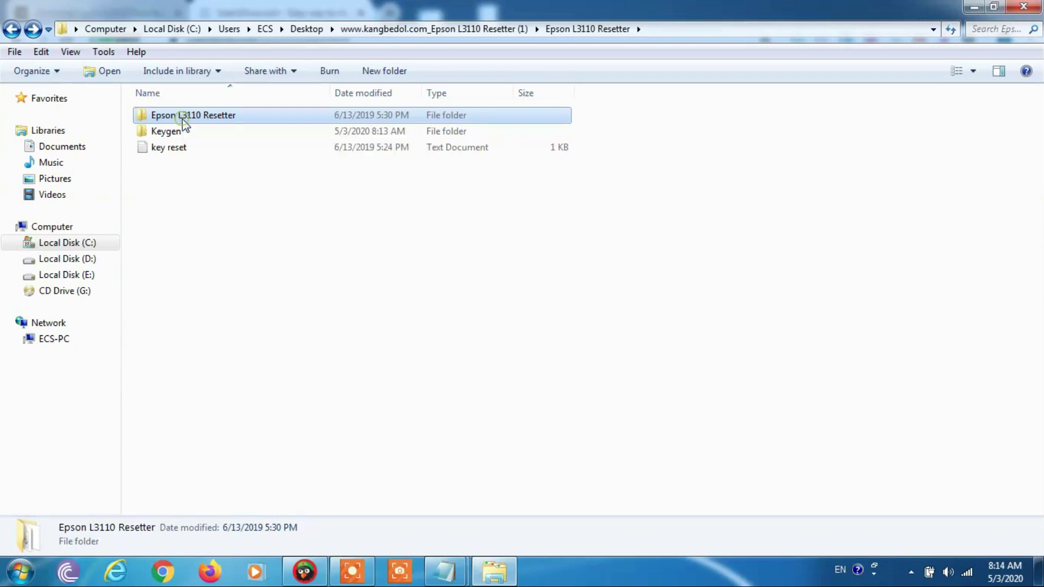
{"action": "left_click", "coordinate": [298, 165]}
{"action": "double_click", "coordinate": [269, 111]}
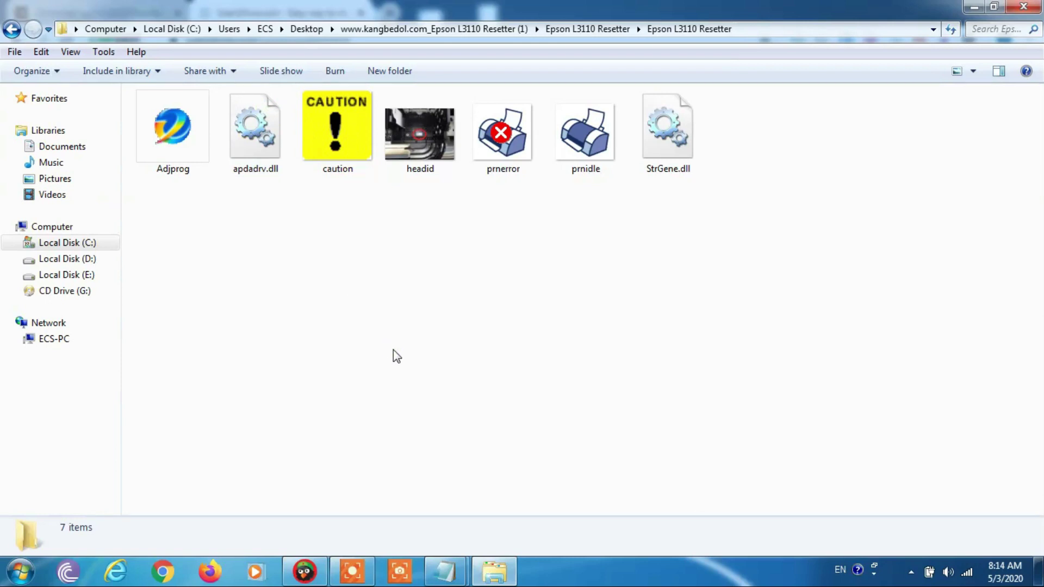
{"action": "key", "text": "ctrl+v"}
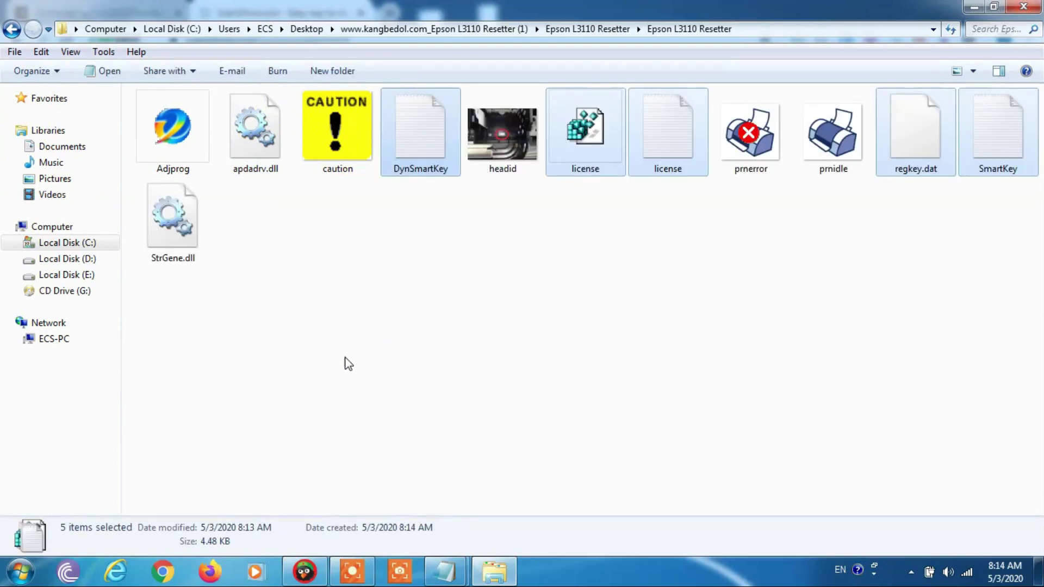
{"action": "left_click", "coordinate": [333, 366]}
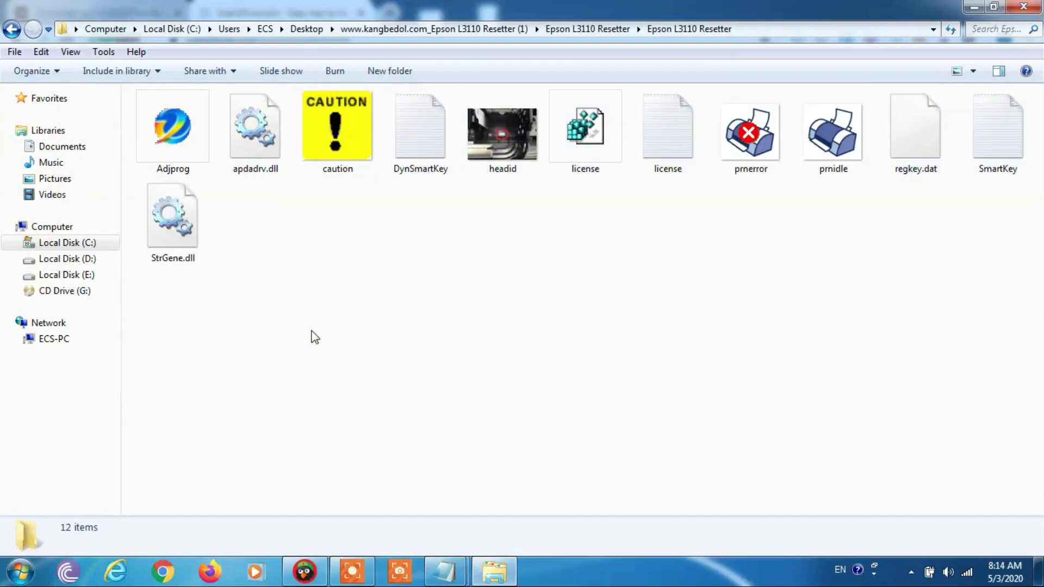
Launch Adjprog, dismiss the registration message, and reposition its window
{"action": "double_click", "coordinate": [171, 142]}
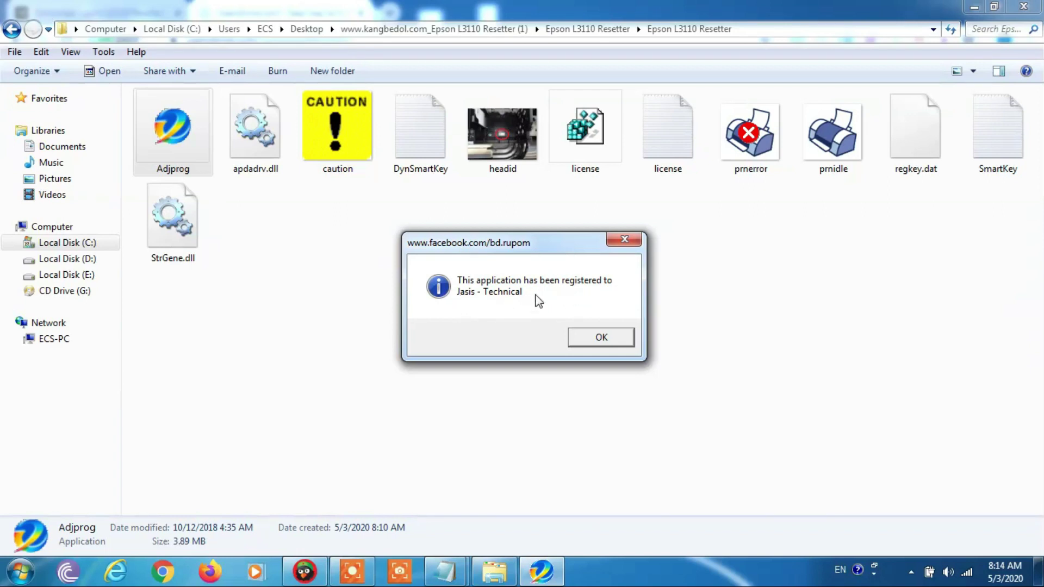
{"action": "left_click", "coordinate": [601, 337]}
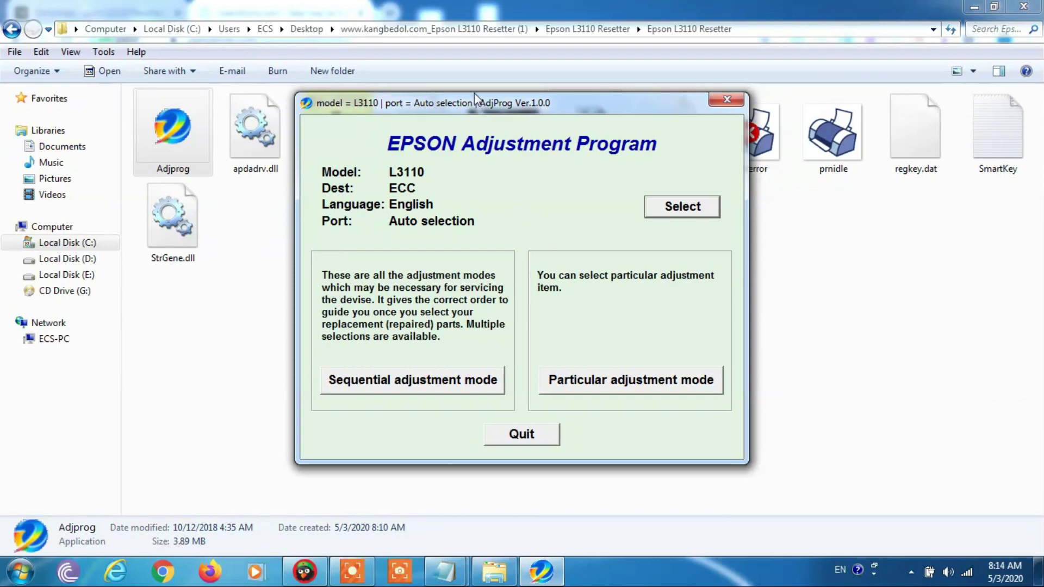
{"action": "left_click_drag", "start_coordinate": [472, 103], "coordinate": [443, 128]}
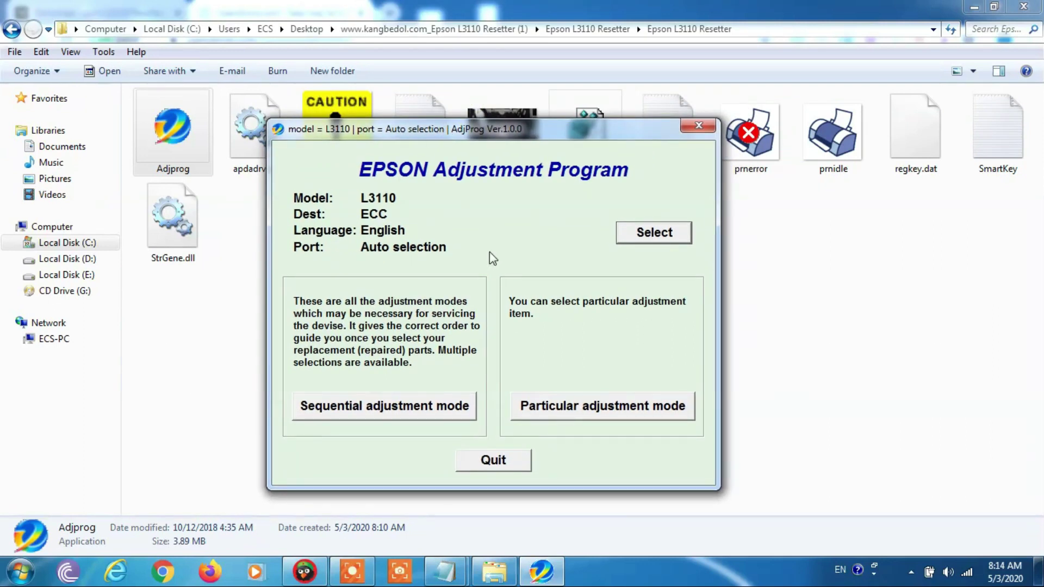
Open Particular adjustment mode, scroll to Maintenance, and choose Waste ink pad counter
{"action": "left_click", "coordinate": [554, 413]}
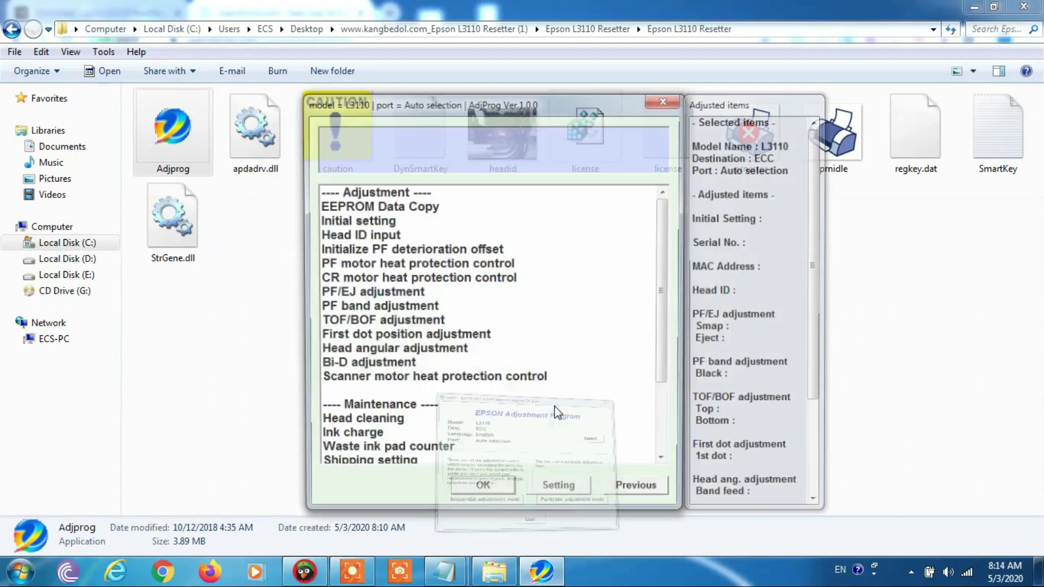
{"action": "mouse_move", "coordinate": [664, 309]}
{"action": "left_mouse_down"}
{"action": "mouse_move", "coordinate": [654, 400]}
{"action": "mouse_move", "coordinate": [658, 315]}
{"action": "left_mouse_up"}
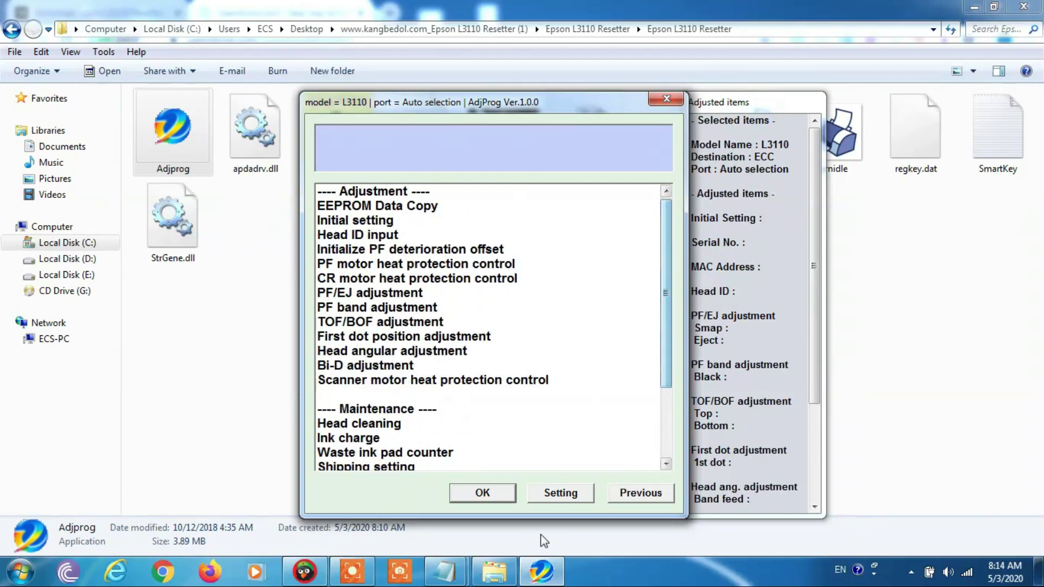
{"action": "left_click", "coordinate": [637, 491]}
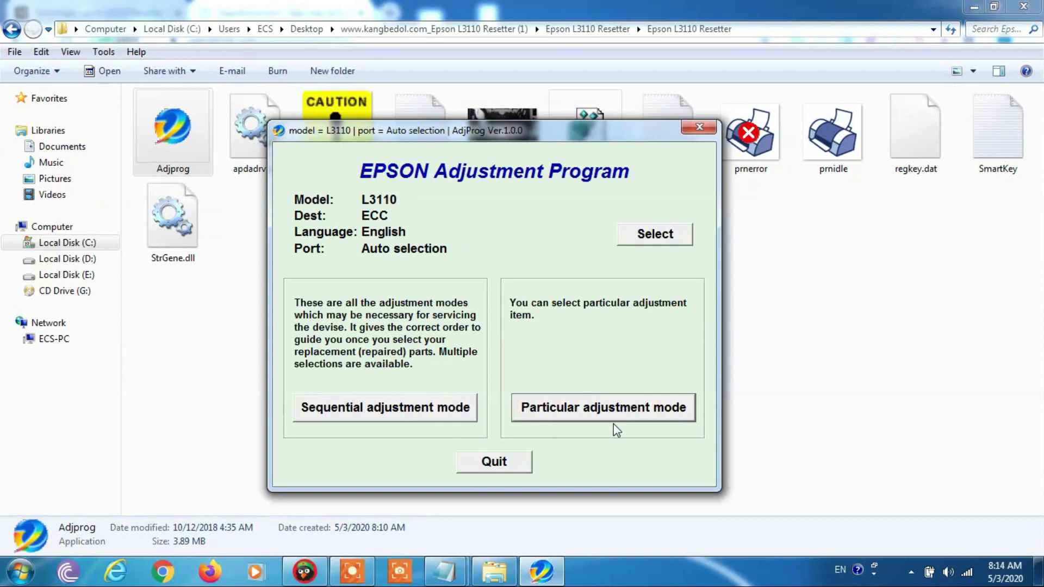
{"action": "left_click", "coordinate": [668, 415]}
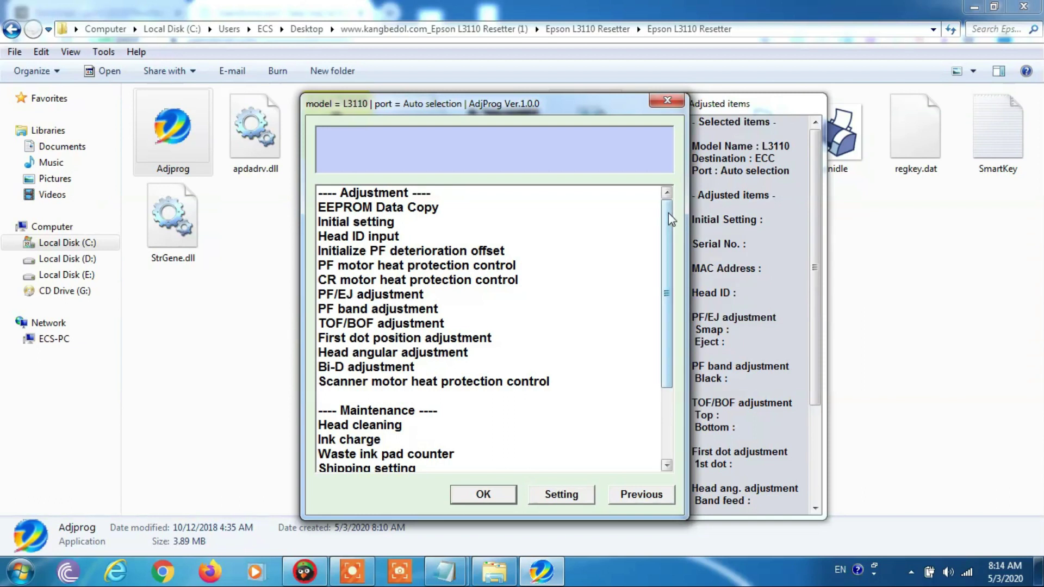
{"action": "left_click_drag", "start_coordinate": [668, 213], "coordinate": [655, 356]}
{"action": "left_click_drag", "start_coordinate": [658, 413], "coordinate": [659, 414]}
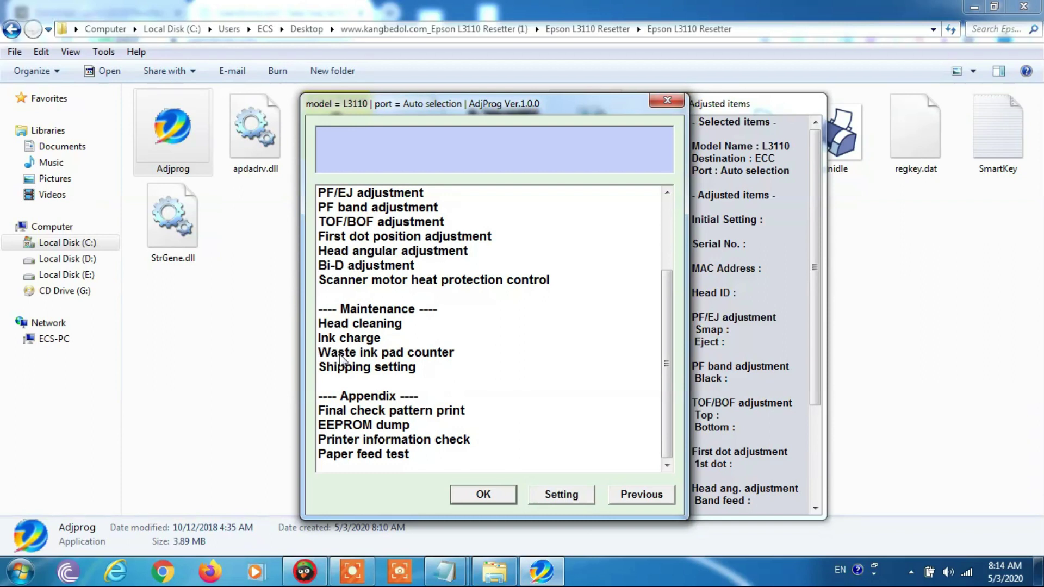
{"action": "left_click", "coordinate": [406, 354]}
Check the main and platen waste ink counters: main at 2418 points (38%), platen 0
{"action": "double_click", "coordinate": [406, 354]}
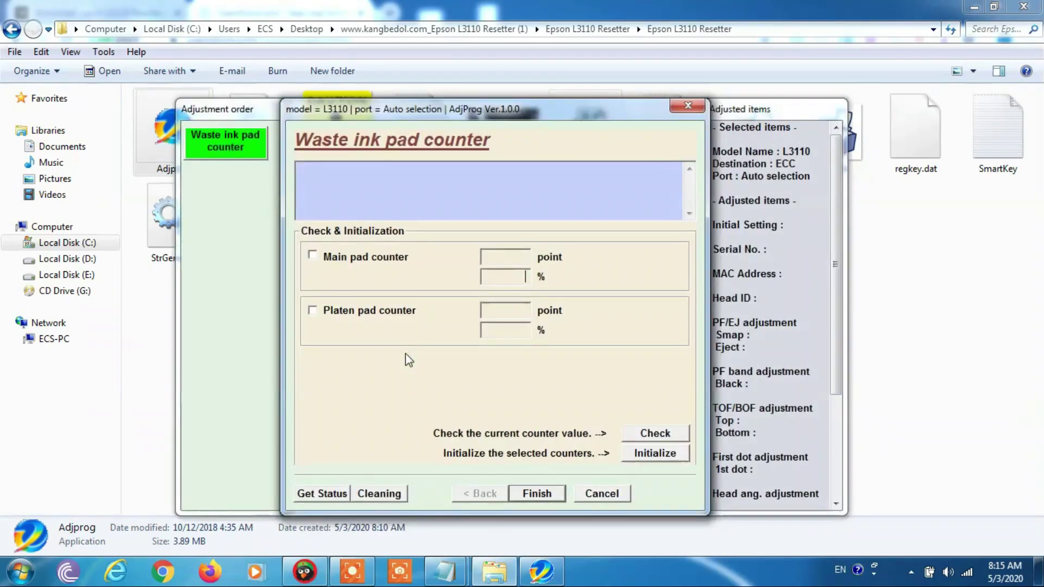
{"action": "left_click", "coordinate": [312, 255]}
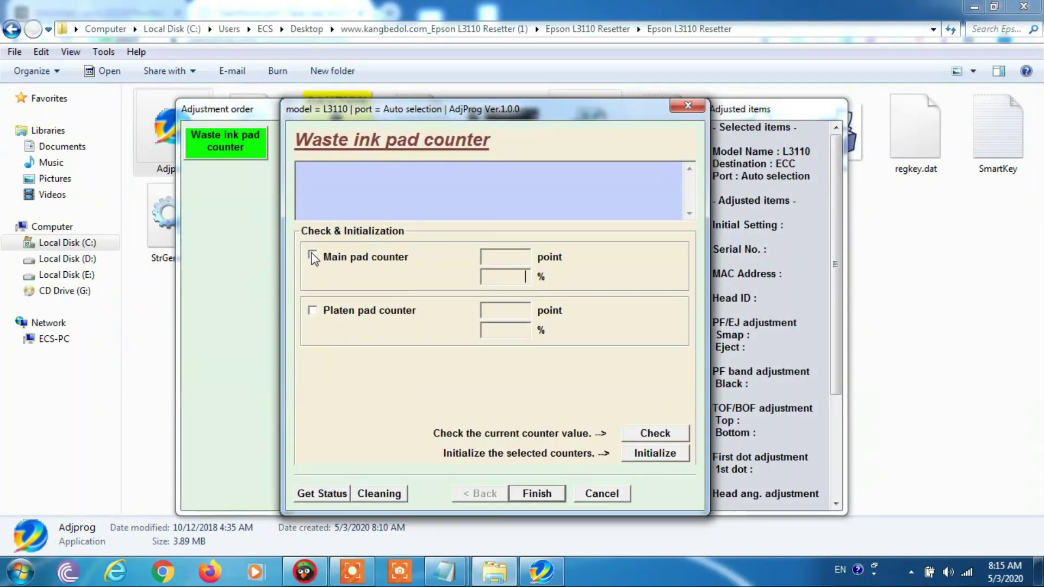
{"action": "left_click", "coordinate": [313, 309]}
{"action": "left_click", "coordinate": [676, 435]}
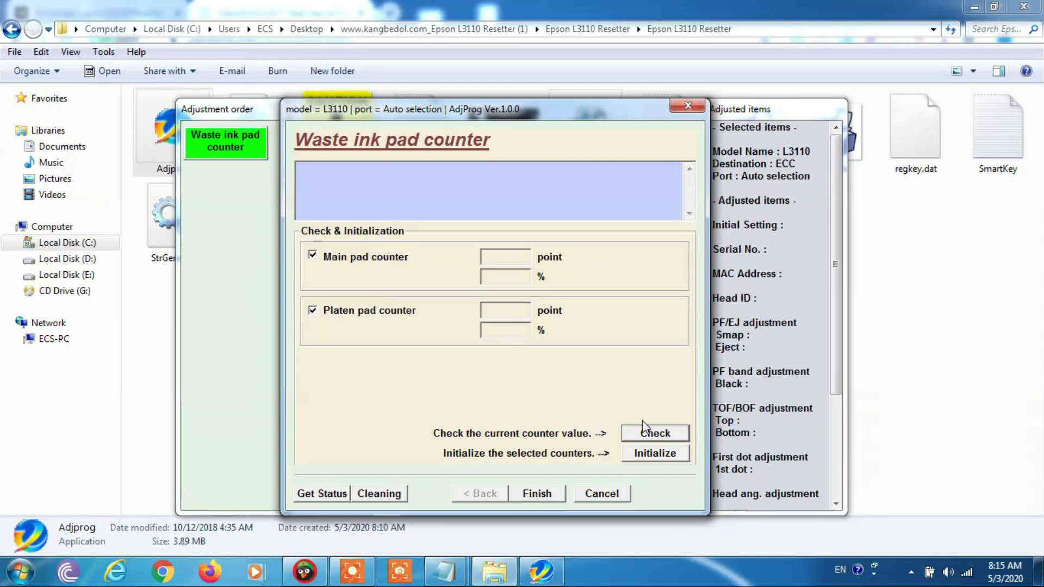
{"action": "left_click", "coordinate": [654, 433]}
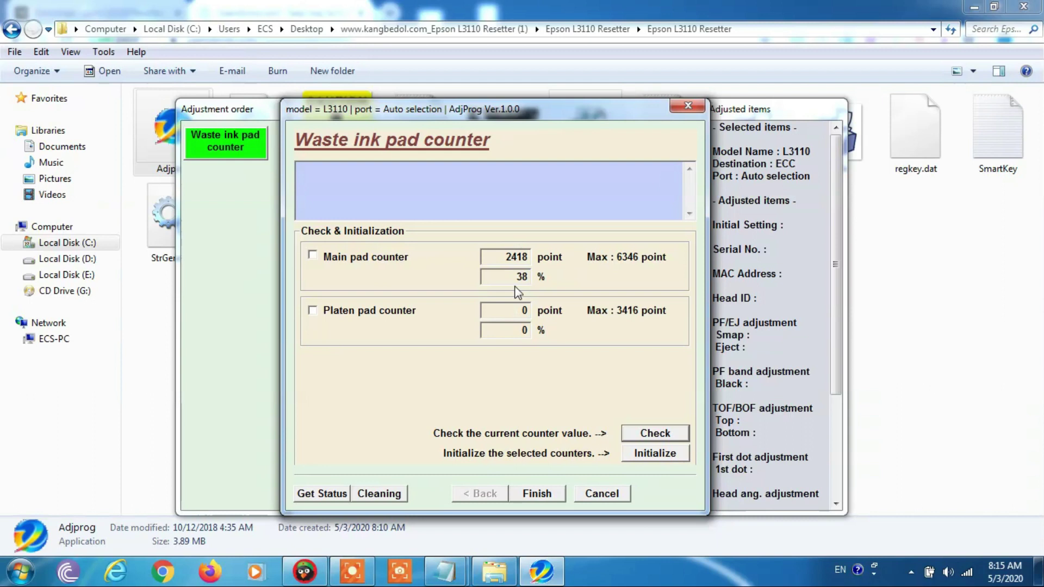
Select both the main and platen pad counters and start initializing them
{"action": "left_click", "coordinate": [315, 255]}
{"action": "left_click", "coordinate": [313, 310]}
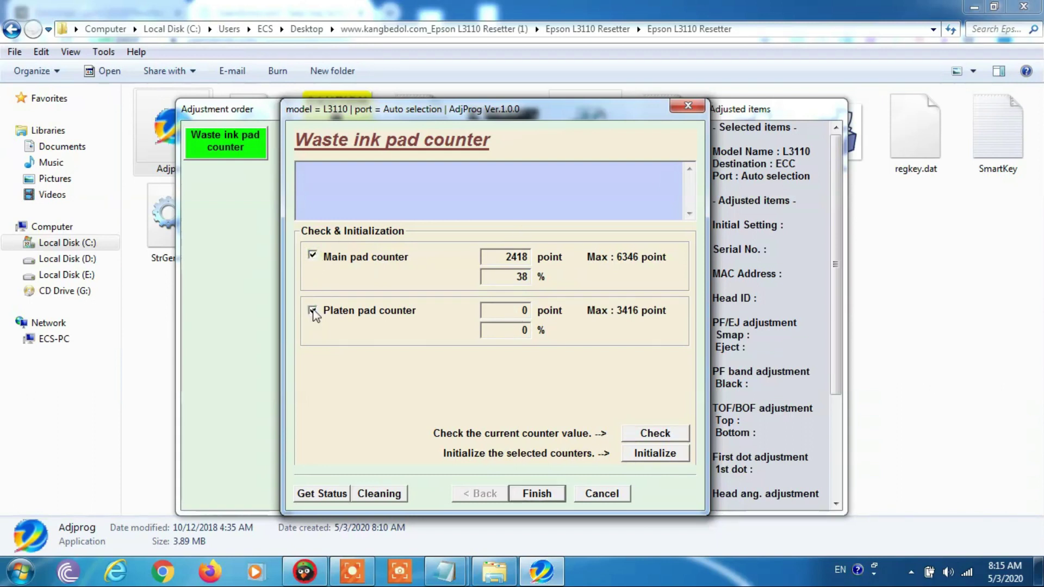
{"action": "left_click", "coordinate": [660, 455]}
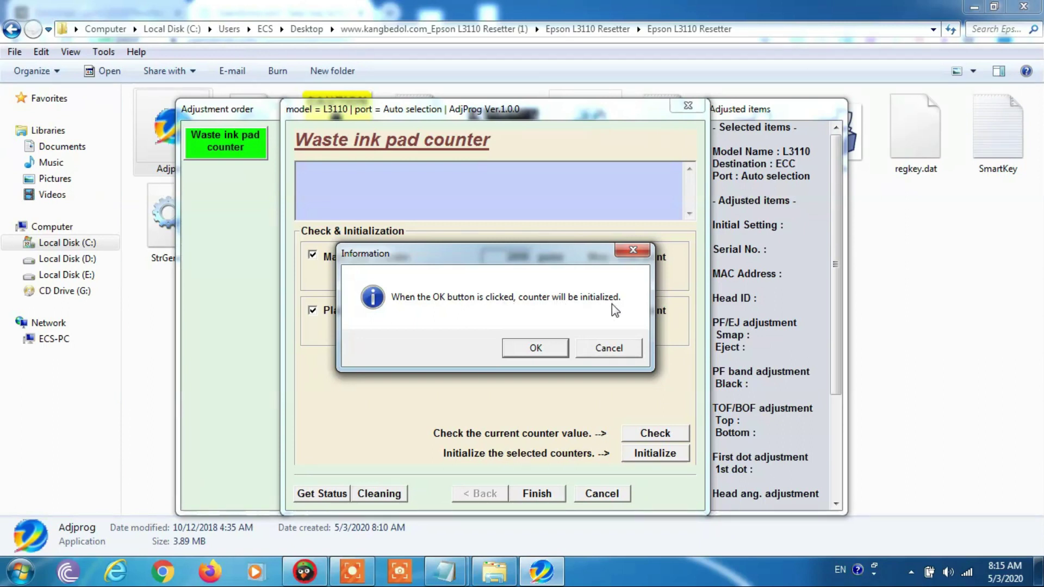
Confirm the initialization, acknowledge the turn-off notice, and finish with both counters reset to 0
{"action": "left_click", "coordinate": [546, 352]}
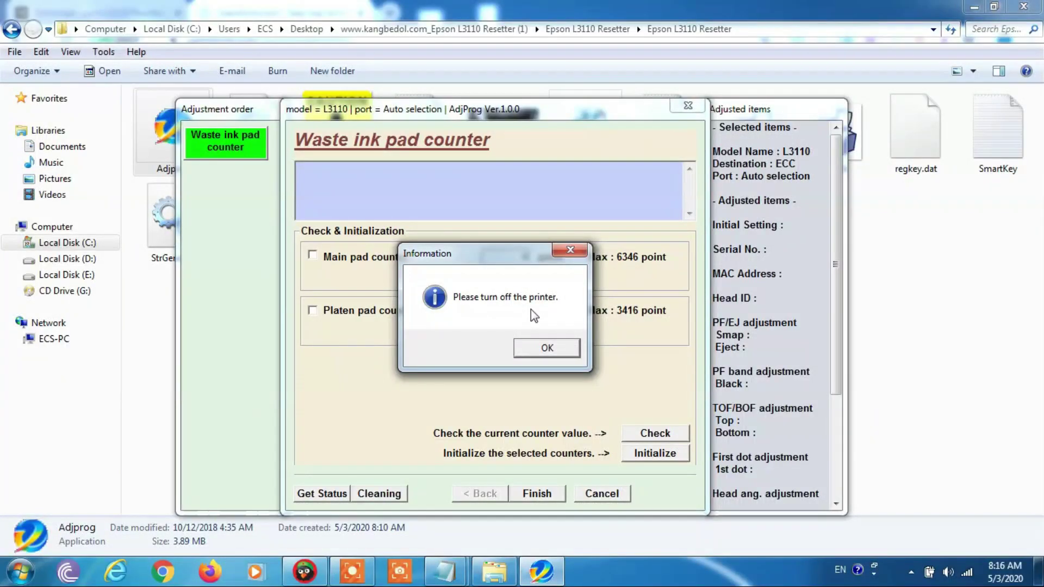
{"action": "left_click", "coordinate": [552, 349]}
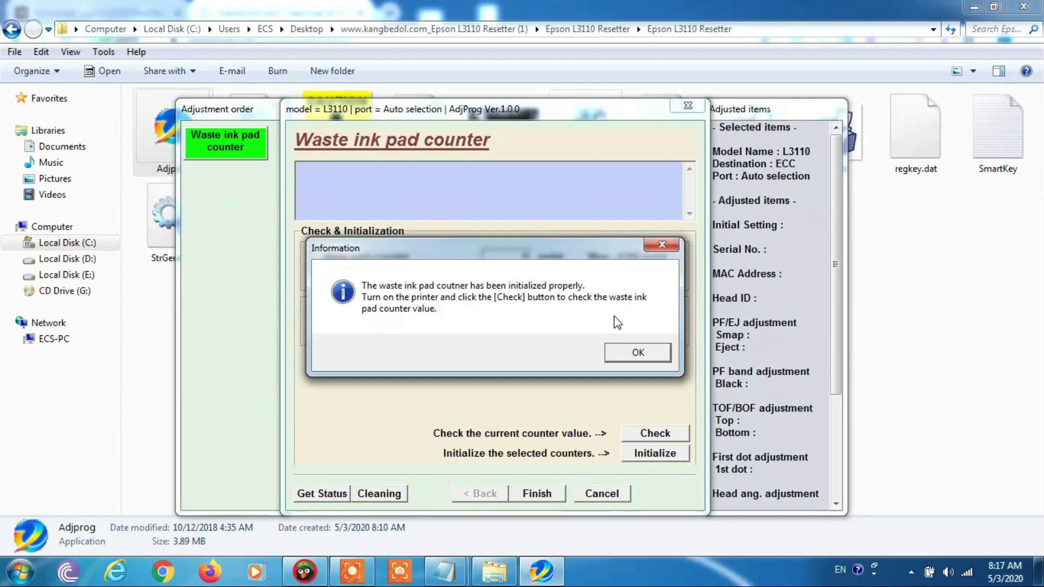
{"action": "left_click", "coordinate": [639, 353]}
{"action": "left_click", "coordinate": [537, 494]}
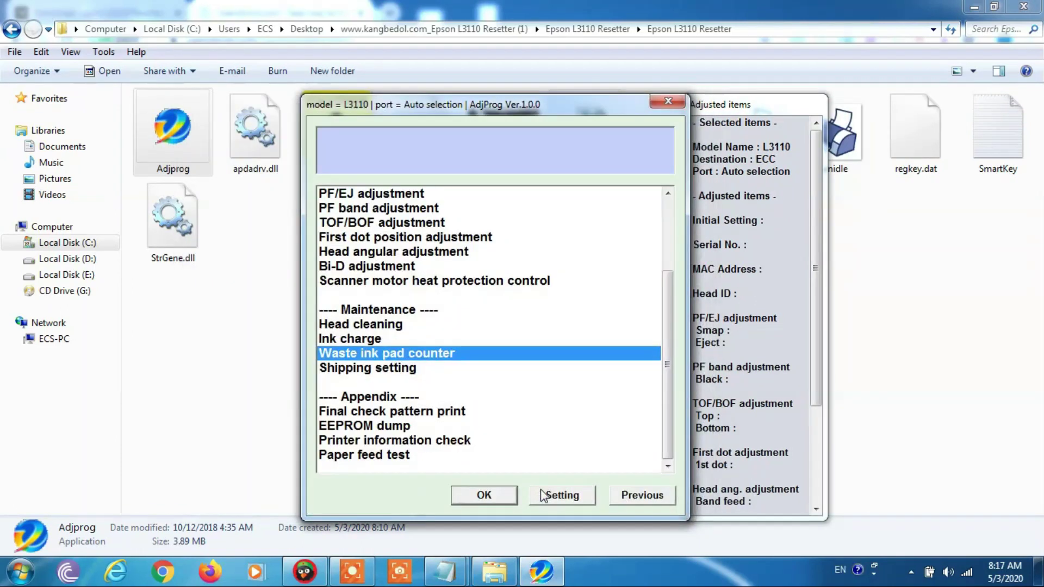
Quit the Epson Adjustment Program and close the resetter folder window
{"action": "left_click", "coordinate": [668, 101]}
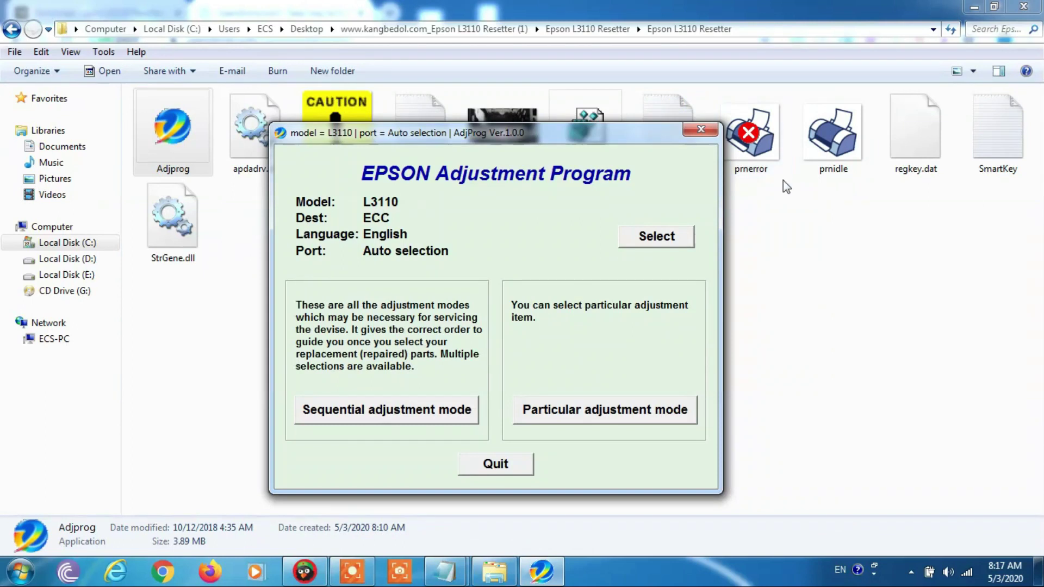
{"action": "left_click", "coordinate": [700, 130]}
{"action": "left_click", "coordinate": [781, 413]}
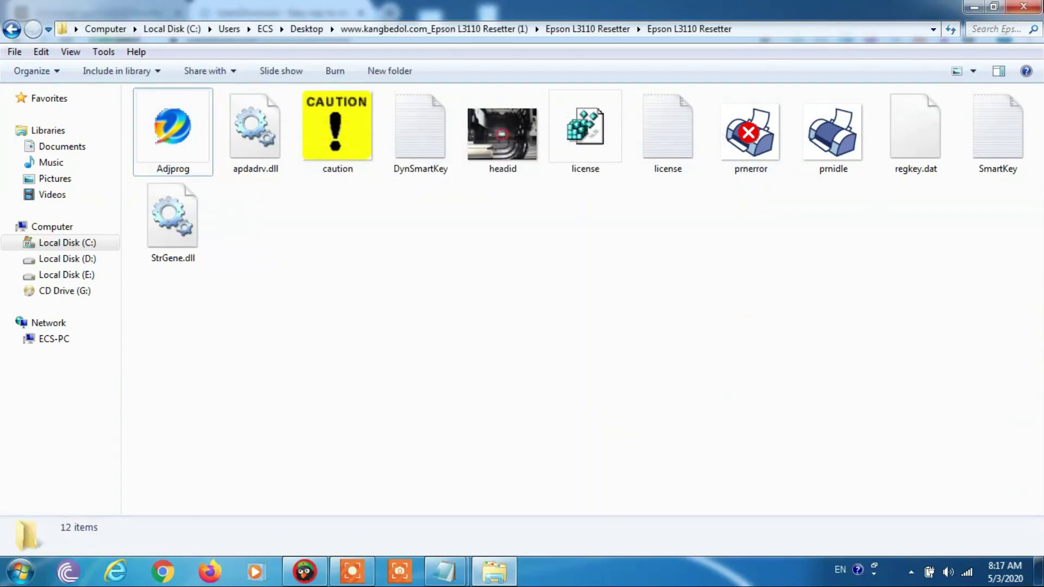
{"action": "left_click", "coordinate": [1024, 8]}
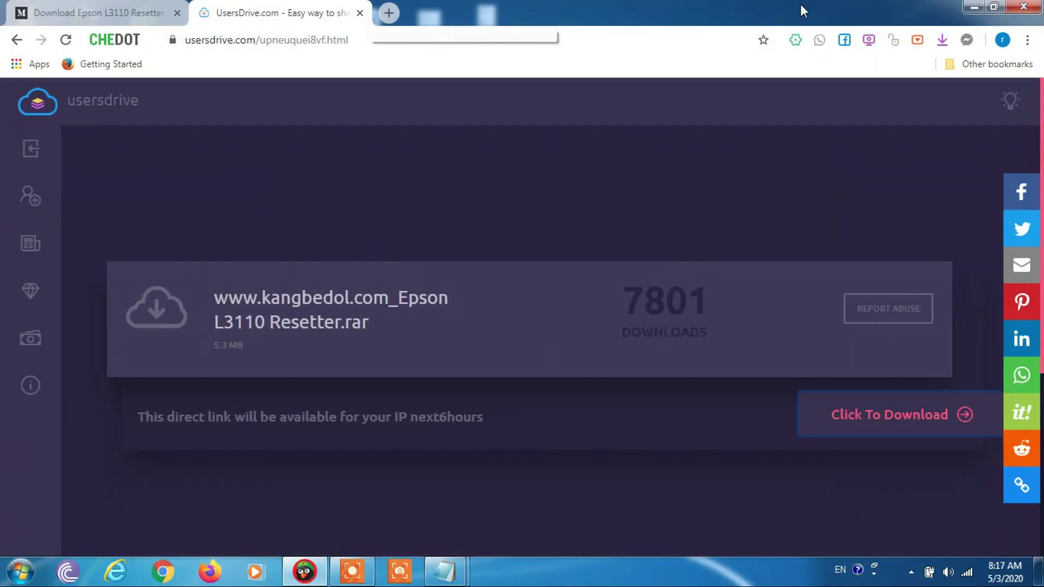
Close the Chedot browser showing the UsersDrive page, leaving the Windows desktop visible
{"action": "left_click", "coordinate": [1024, 8]}
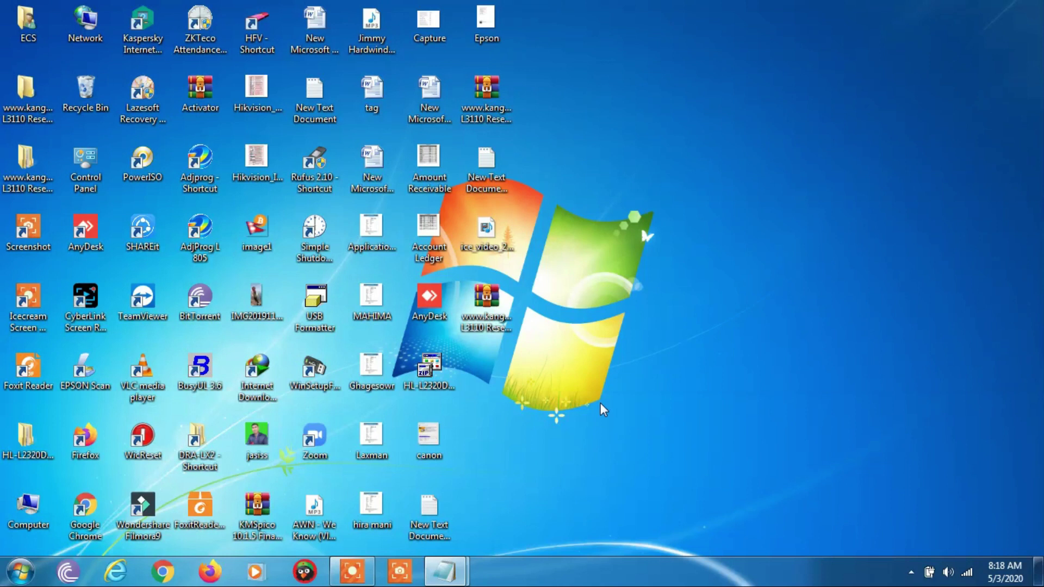
Stop the Icecream Screen Recorder recording from the taskbar
{"action": "left_click", "coordinate": [351, 570]}
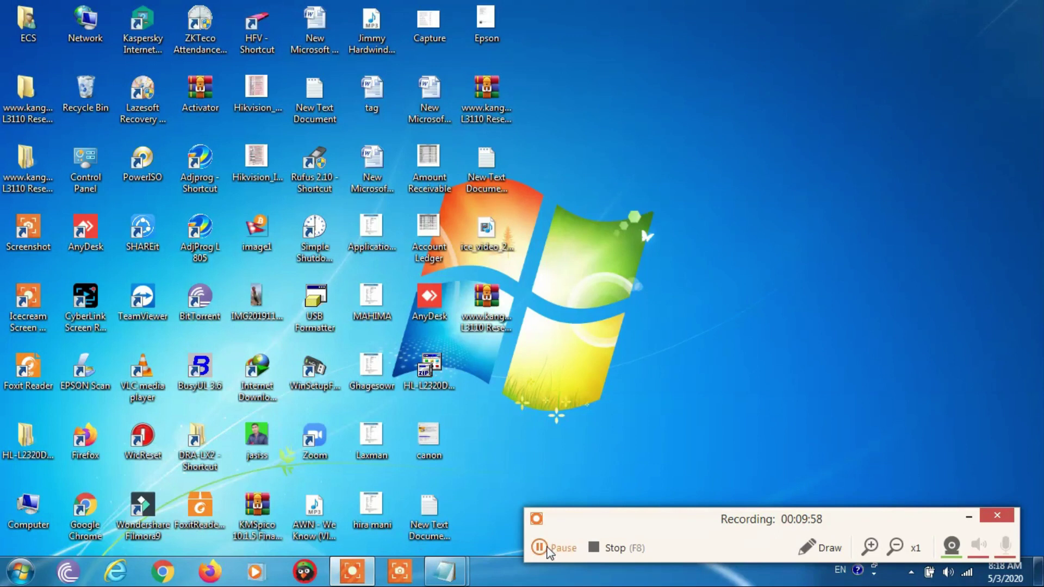
{"action": "left_click", "coordinate": [598, 548]}
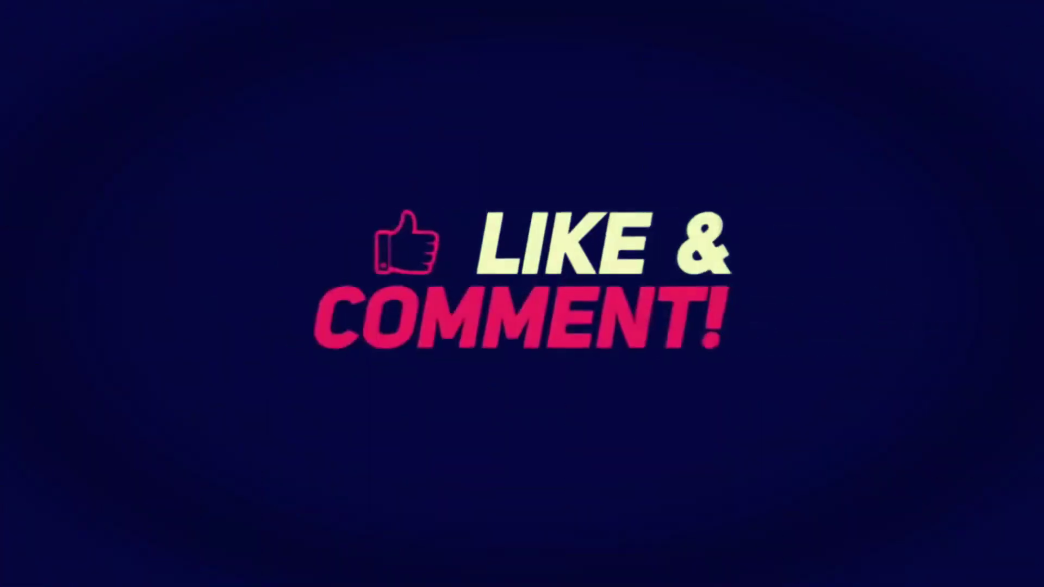